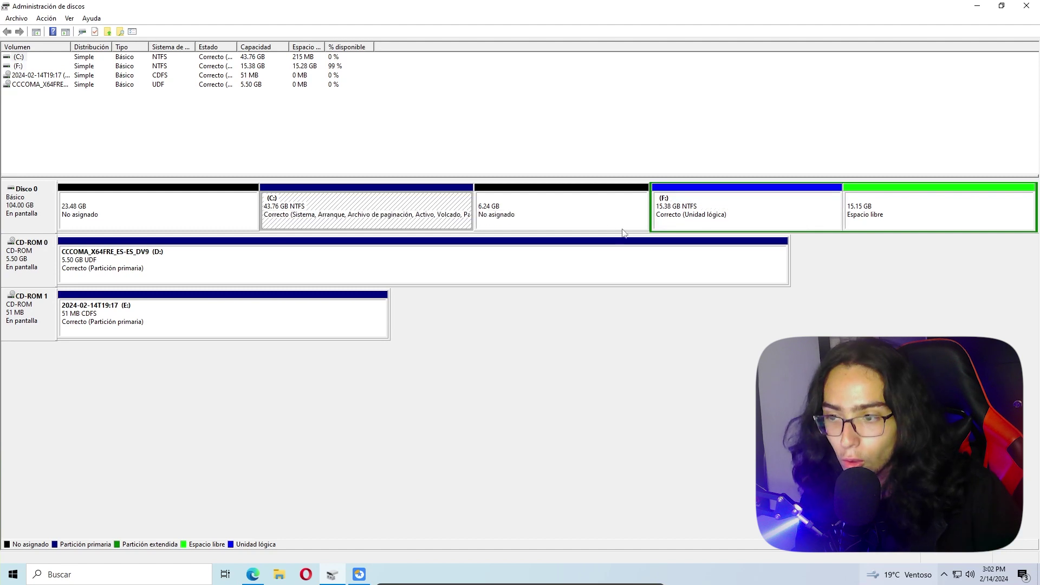
Examine the C: and F: volumes and the unallocated and free areas around them on Disco 0
click(719, 213)
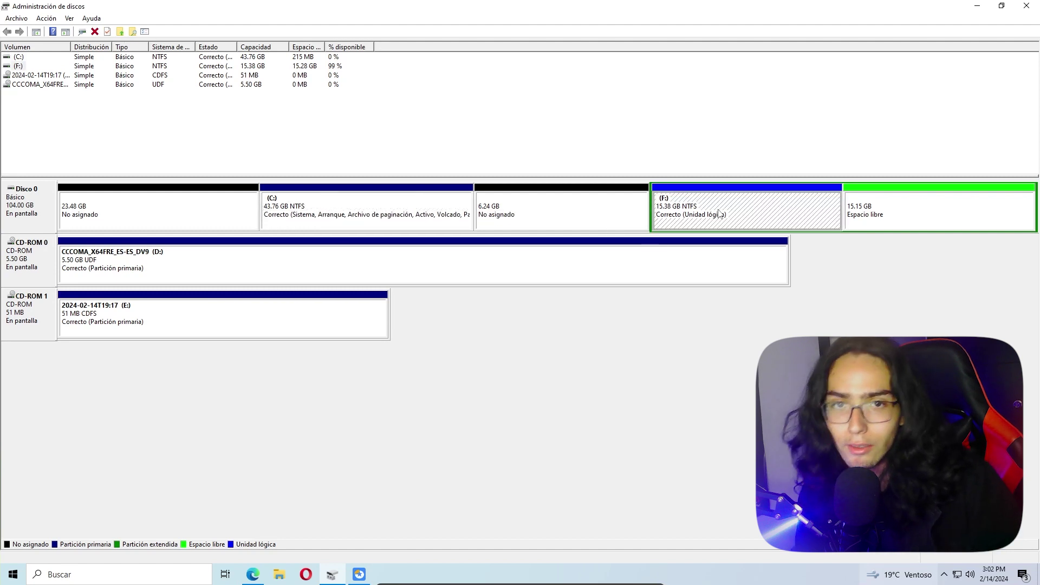
click(387, 225)
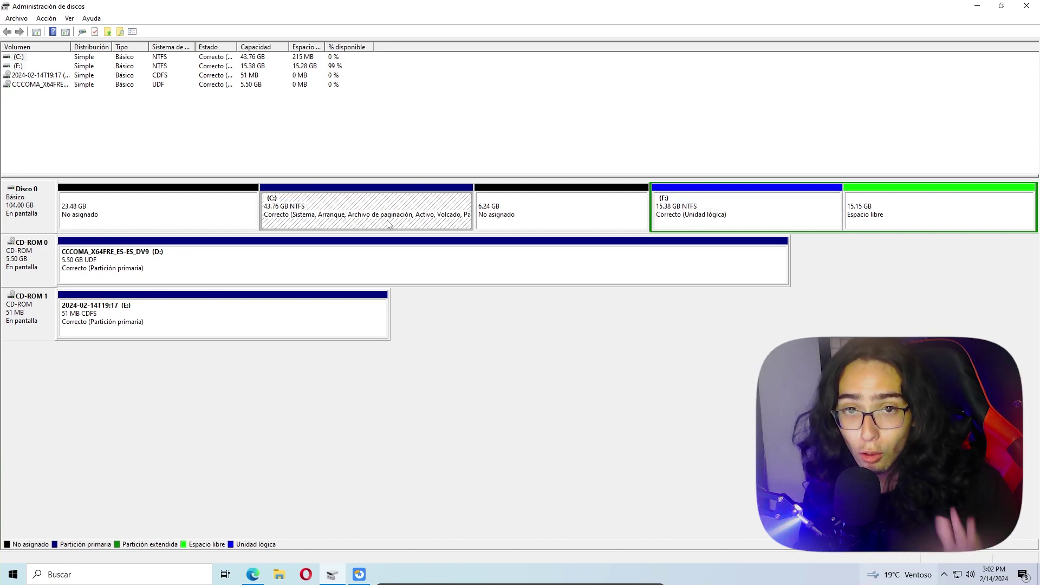
click(691, 222)
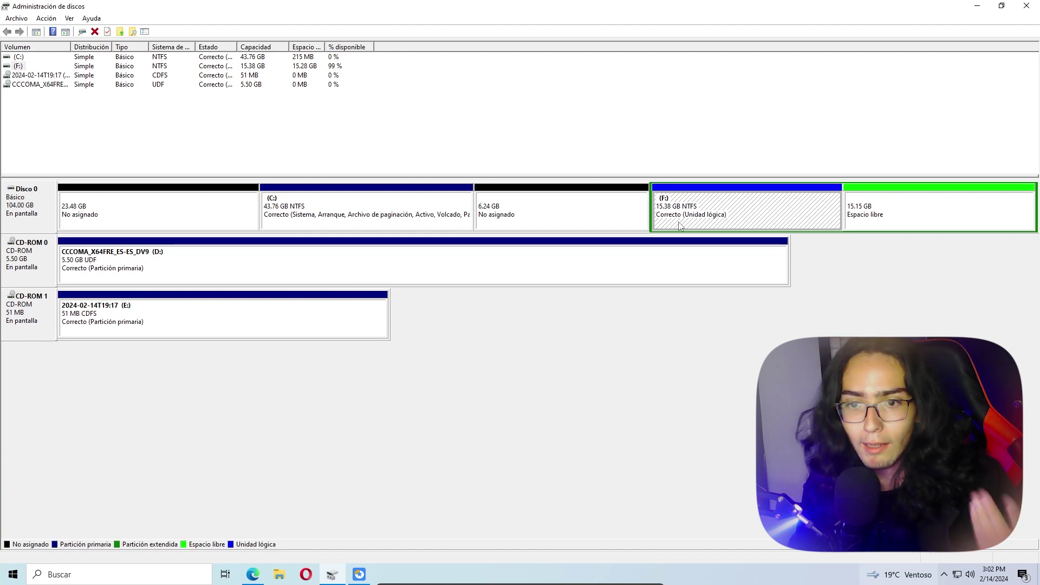
click(209, 277)
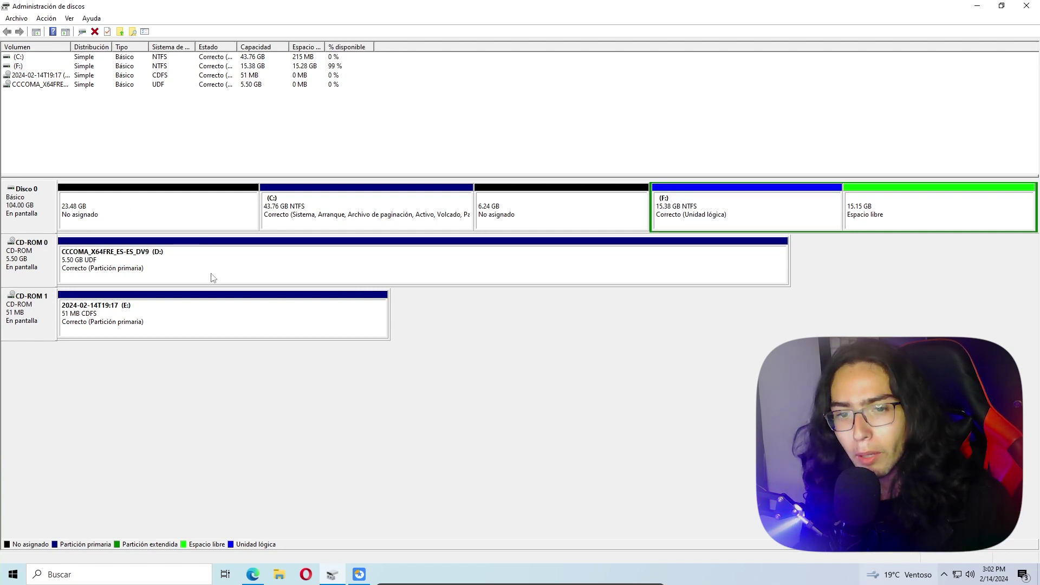
click(167, 212)
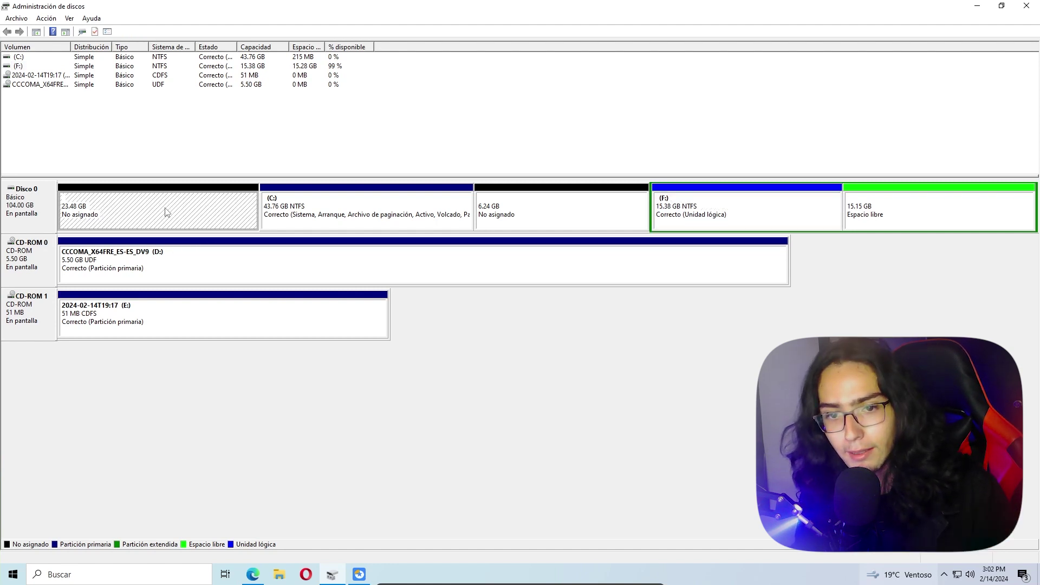
click(582, 216)
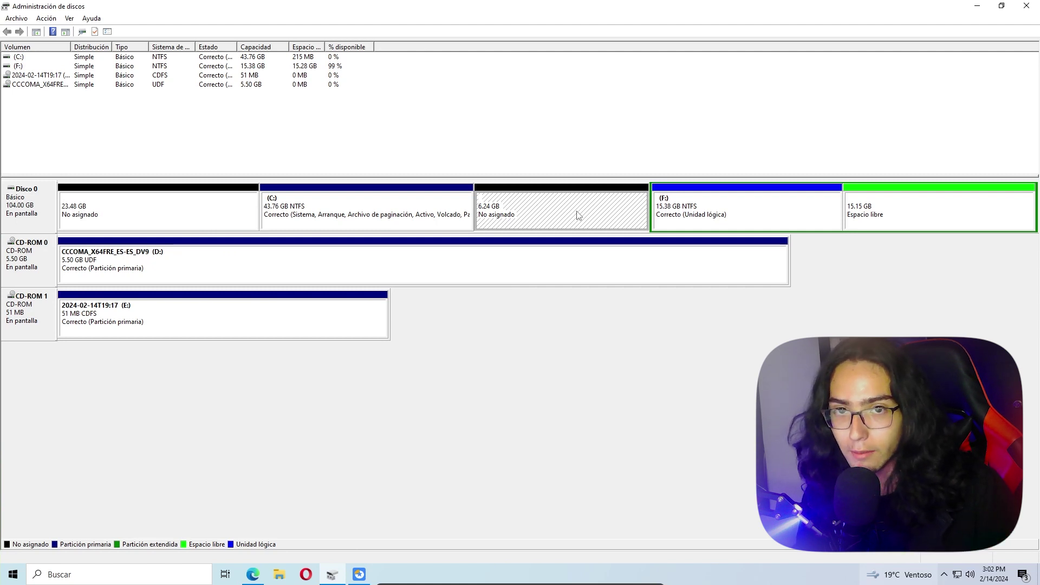
click(895, 207)
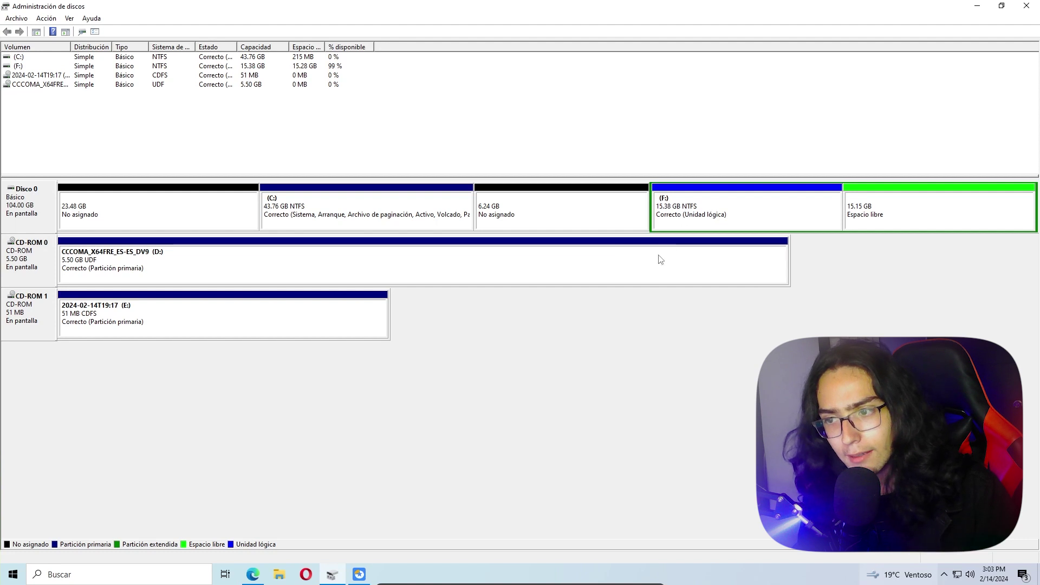
click(706, 209)
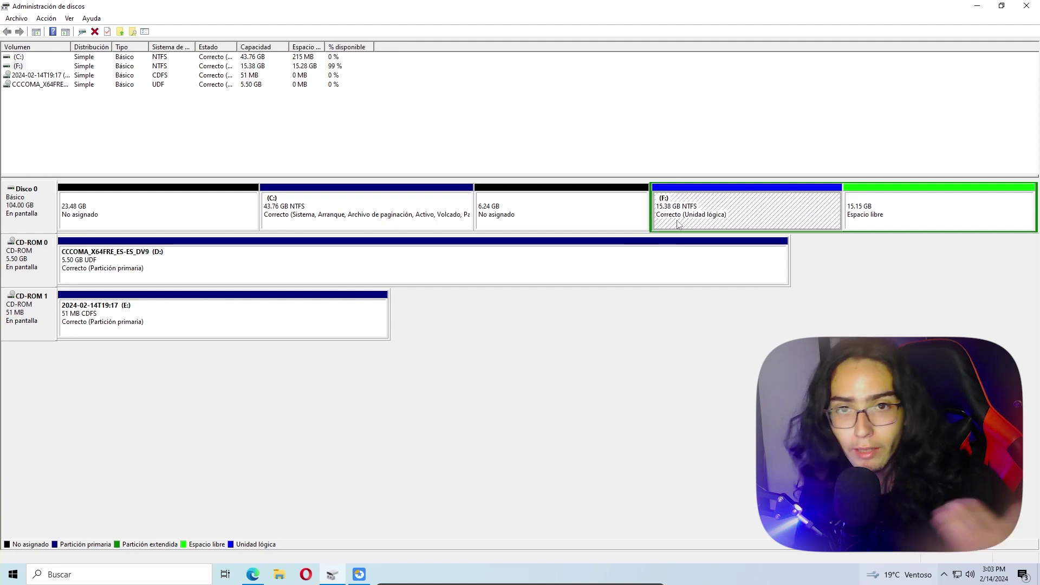
click(137, 211)
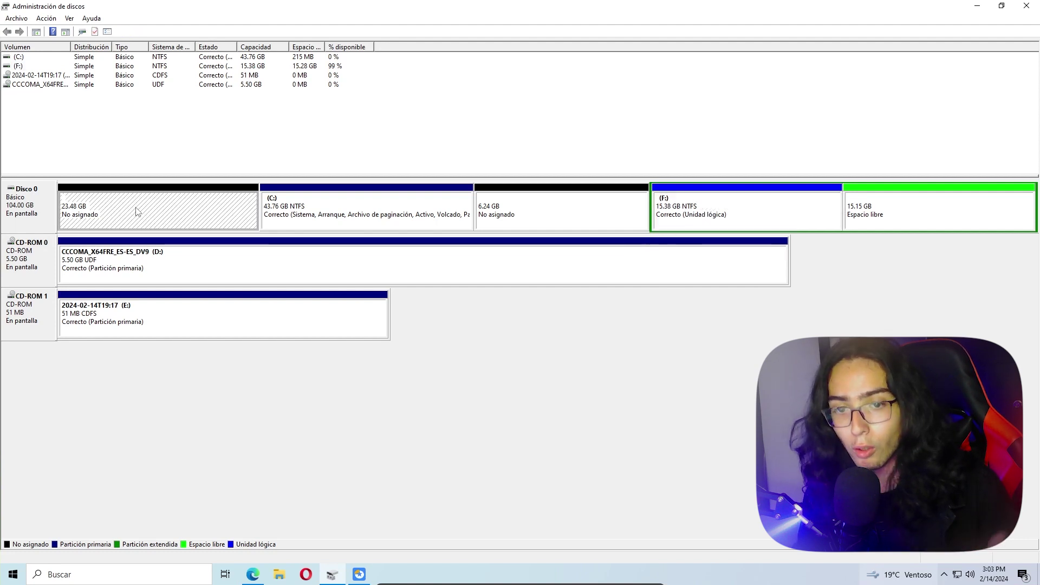
click(530, 209)
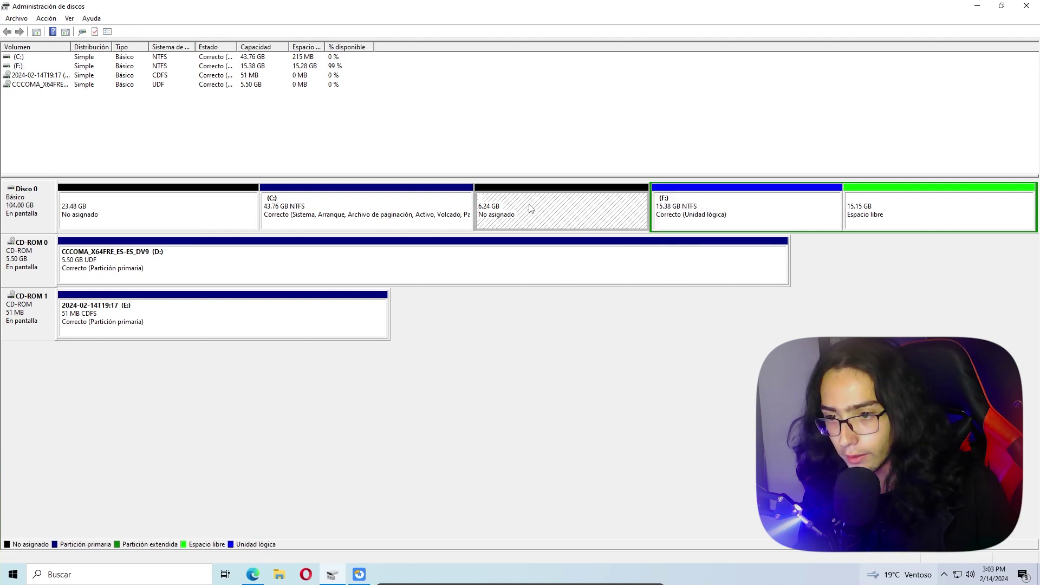
click(885, 203)
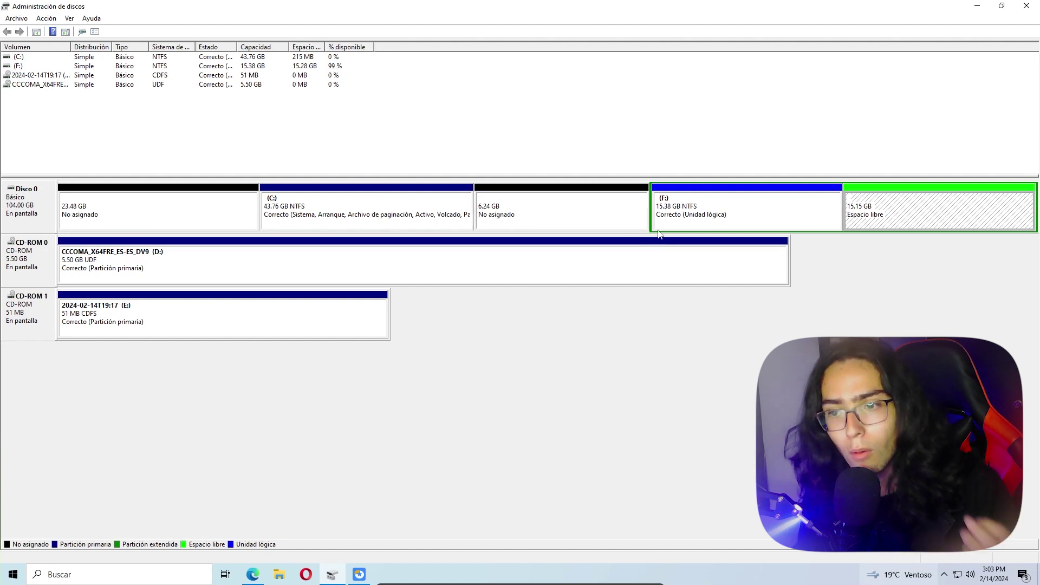
Check in the Extend Volume wizard which Disco 0 space can be added to F:, and cancel the wizard
click(727, 220)
right_click(713, 216)
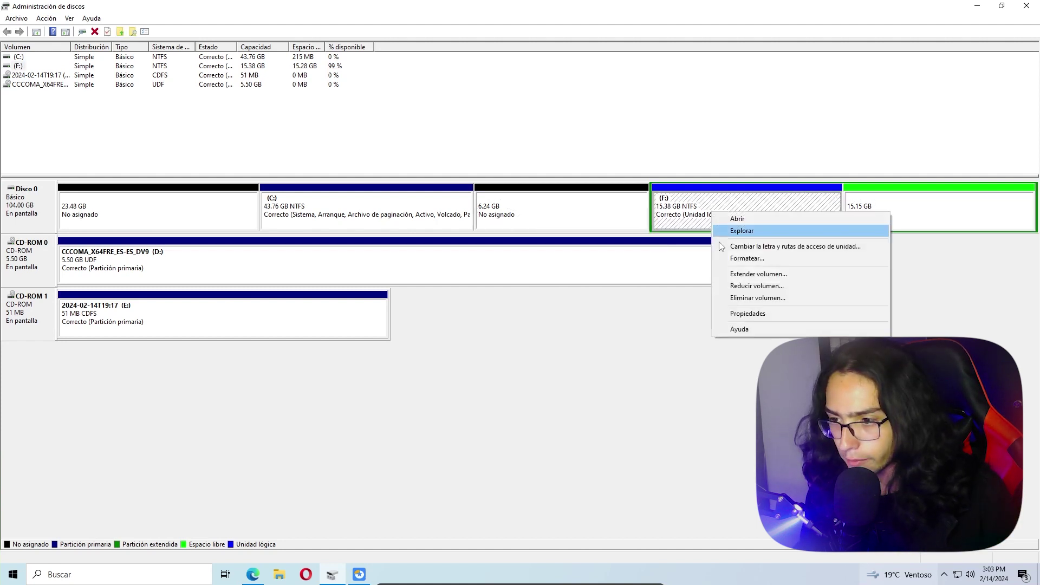
click(766, 277)
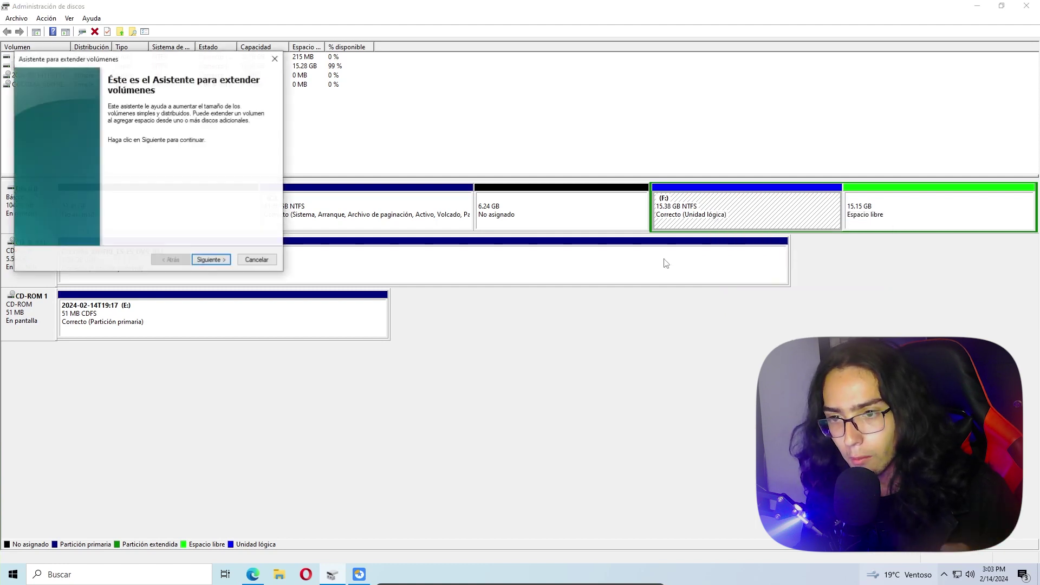
key(Return)
drag(196, 59, 486, 99)
click(524, 312)
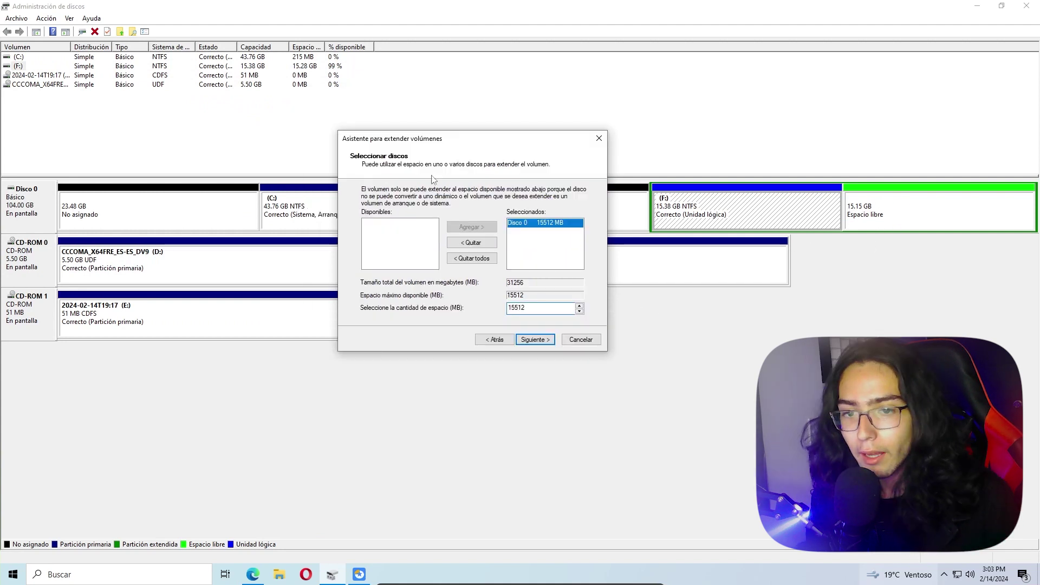
drag(395, 141, 502, 279)
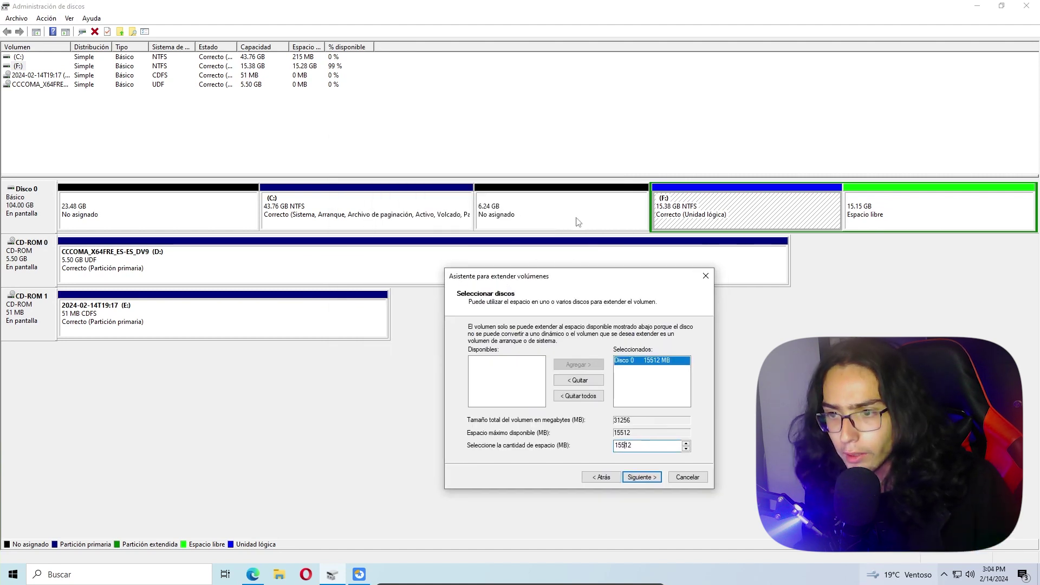
drag(605, 265, 439, 230)
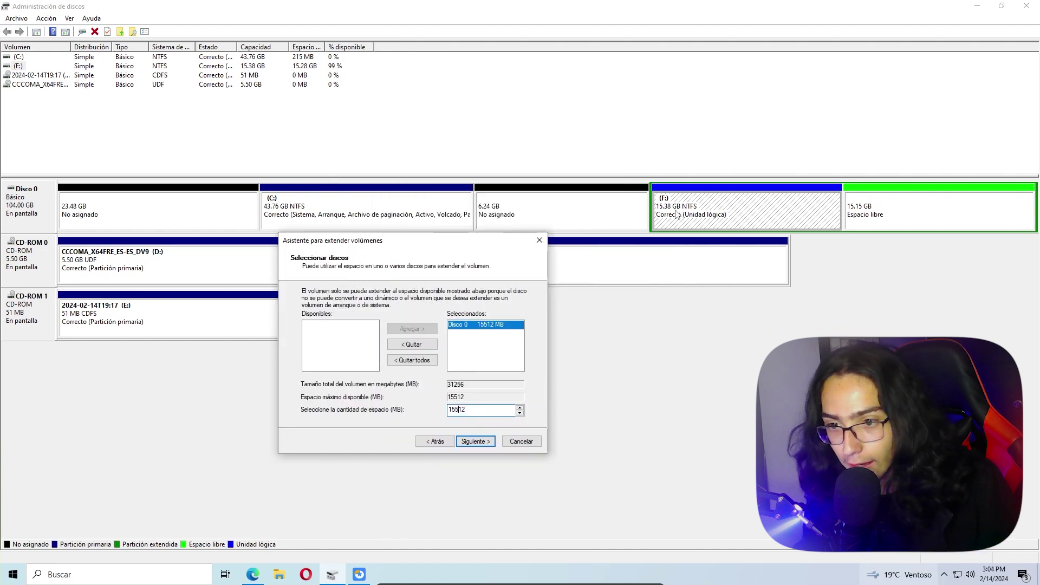
key(Escape)
Check in the Extend Volume wizard how much space on Disco 0 can be added to the C: volume
click(346, 230)
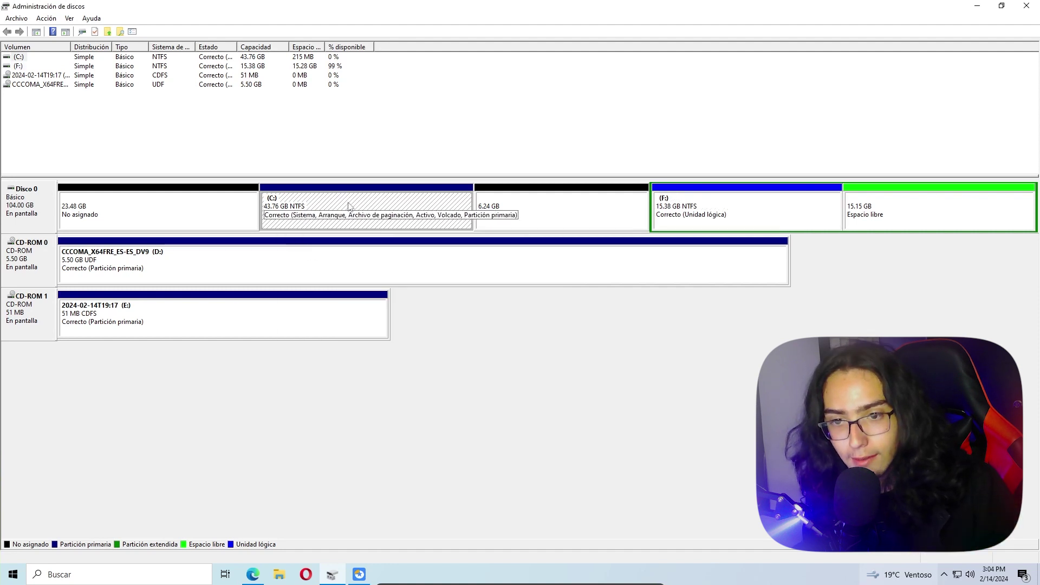
click(139, 226)
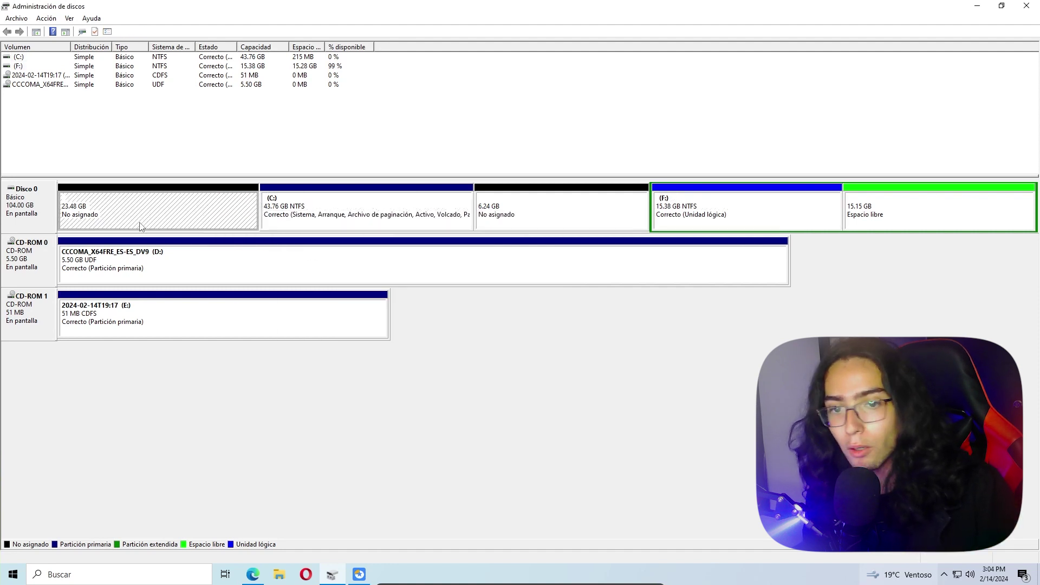
right_click(323, 208)
click(371, 279)
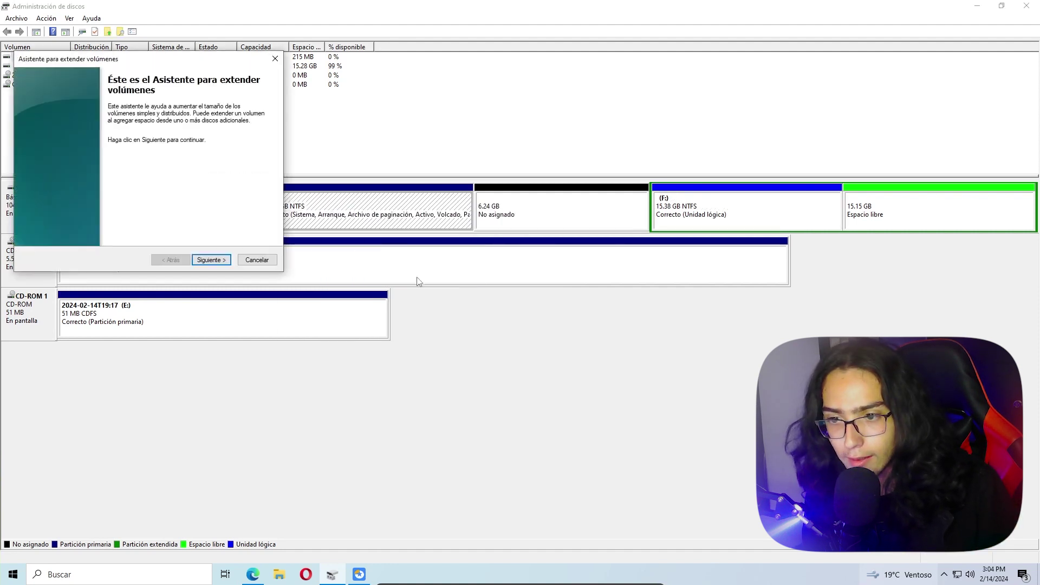
click(214, 259)
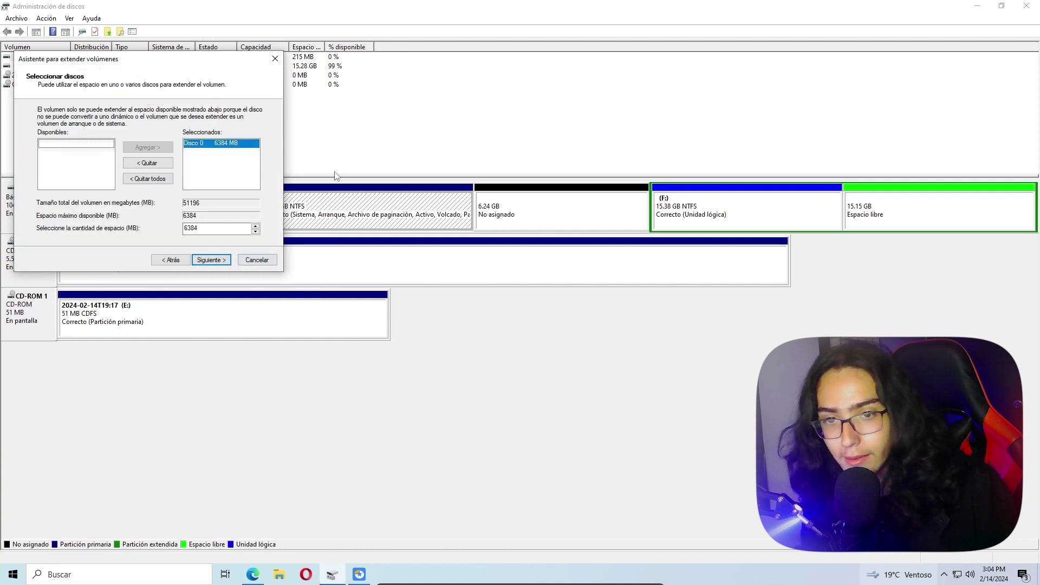
drag(178, 58, 254, 243)
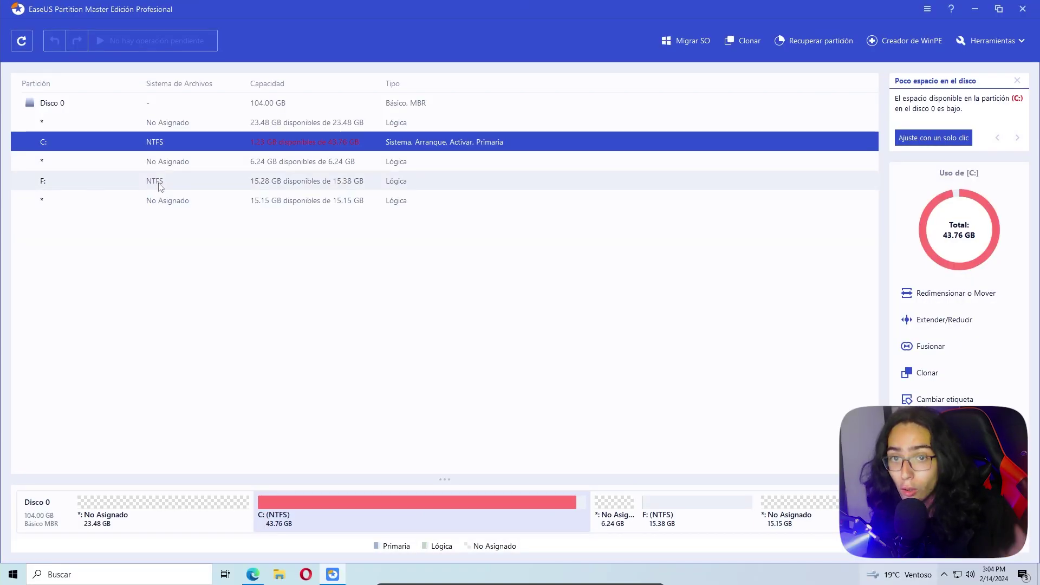
In EaseUS Partition Master, extend F: to 59.34 GB, taking in the unallocated space before C:, between the partitions and after F:
click(92, 185)
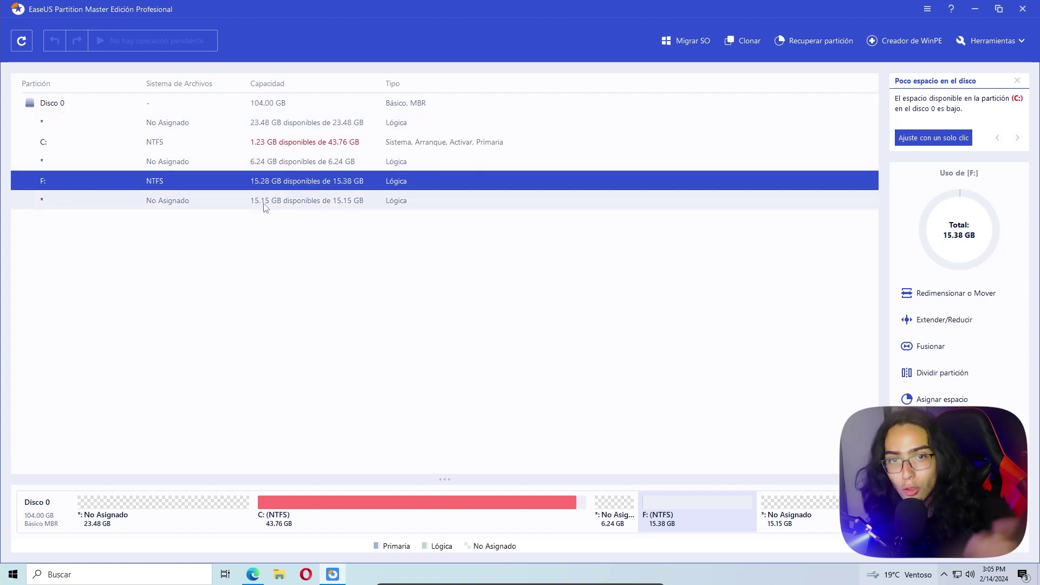
click(939, 324)
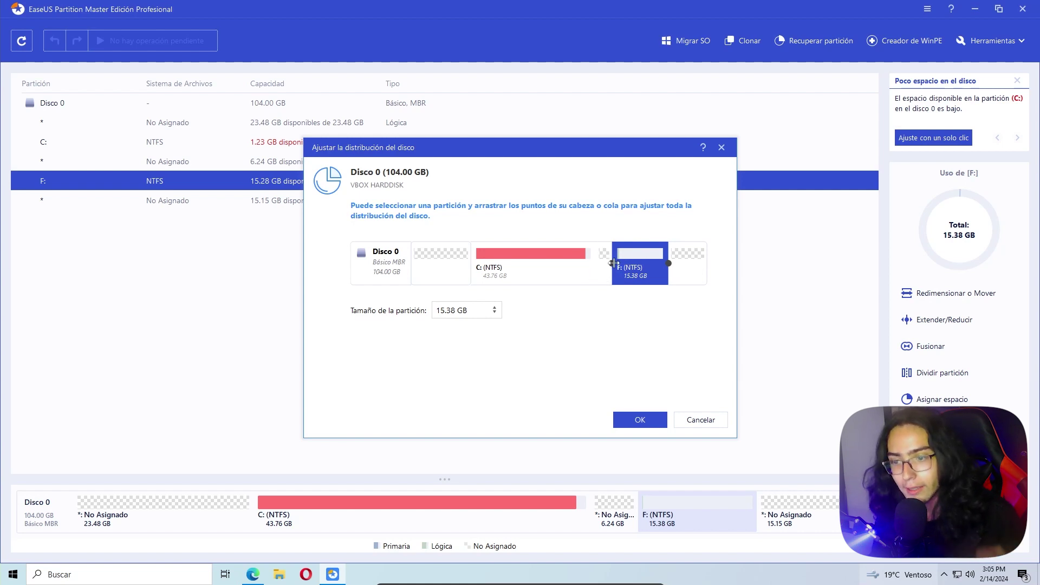
drag(612, 264, 538, 264)
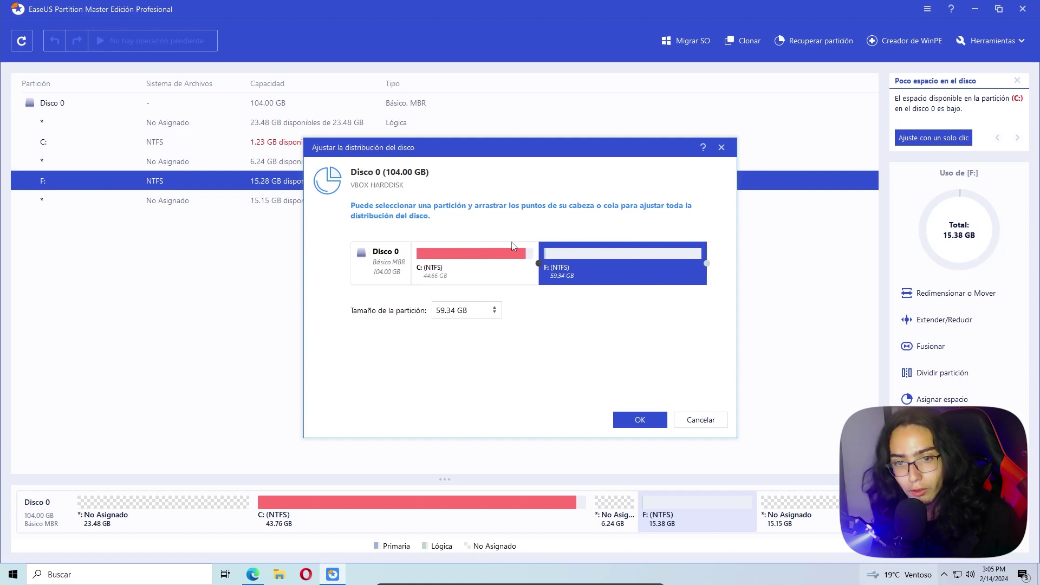
drag(494, 156, 627, 164)
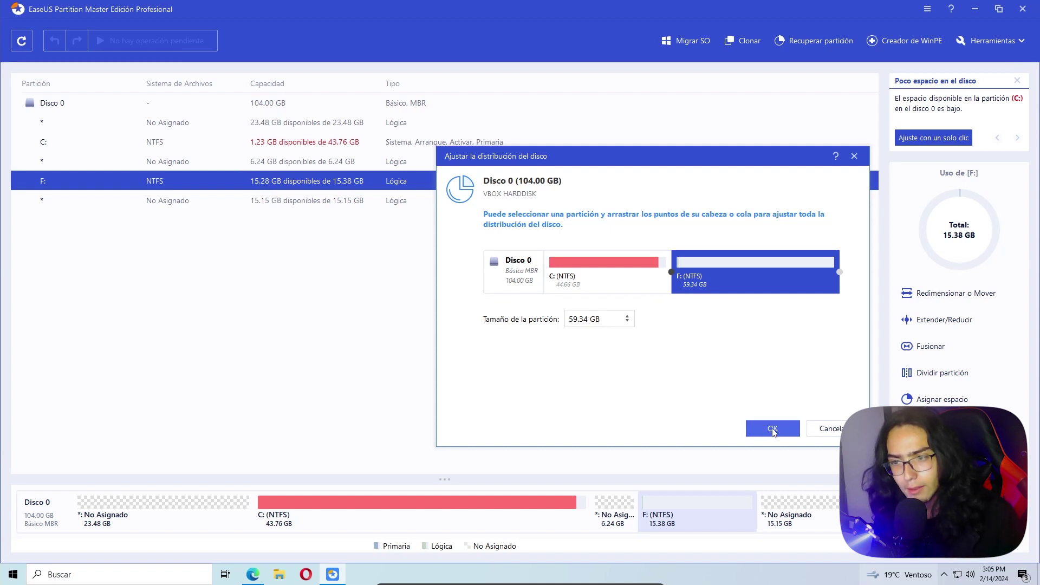
click(774, 429)
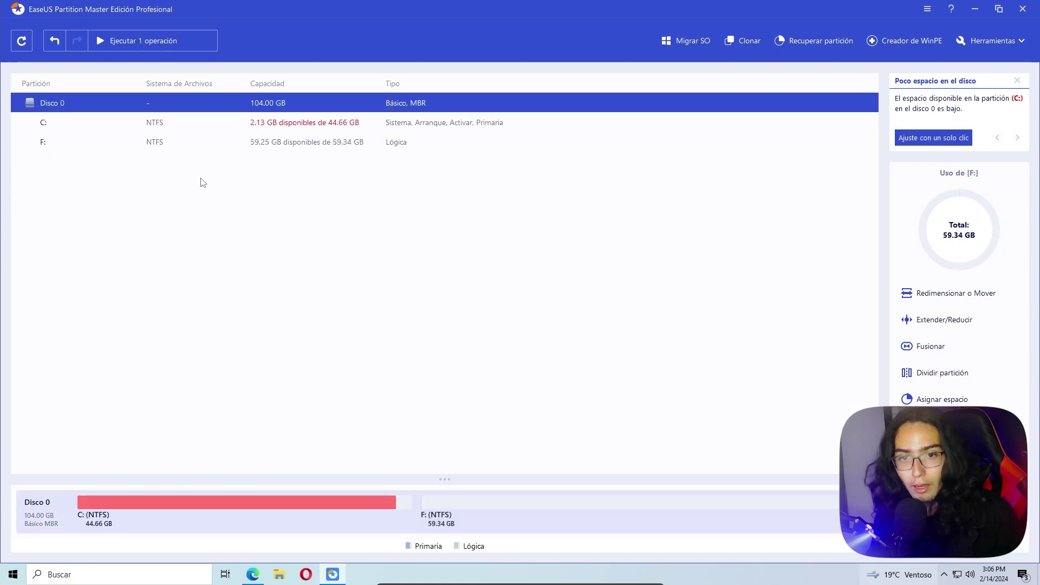
Apply the pending disk layout adjustment and accept restarting the computer to carry it out
click(145, 44)
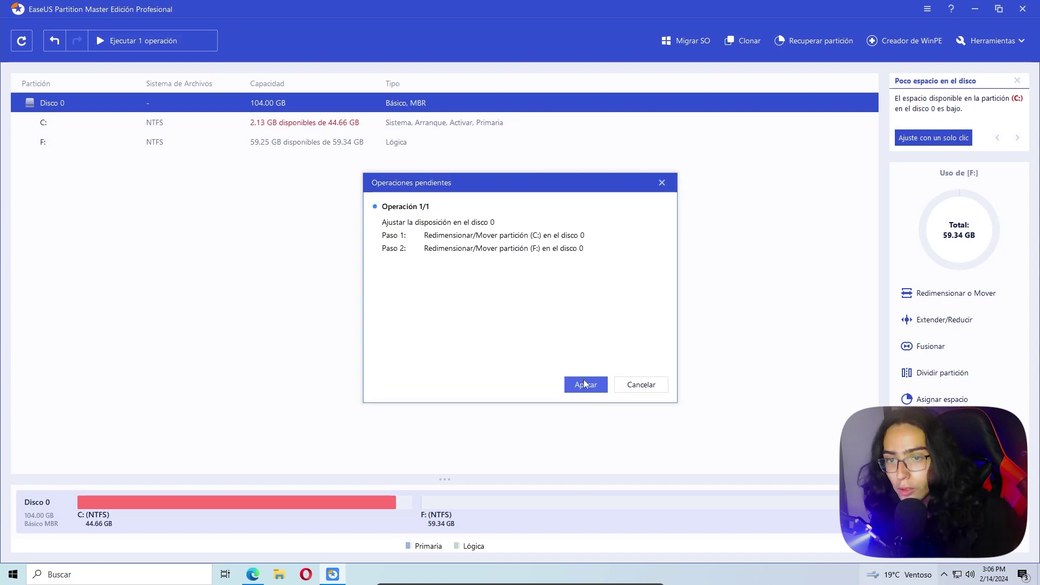
click(585, 384)
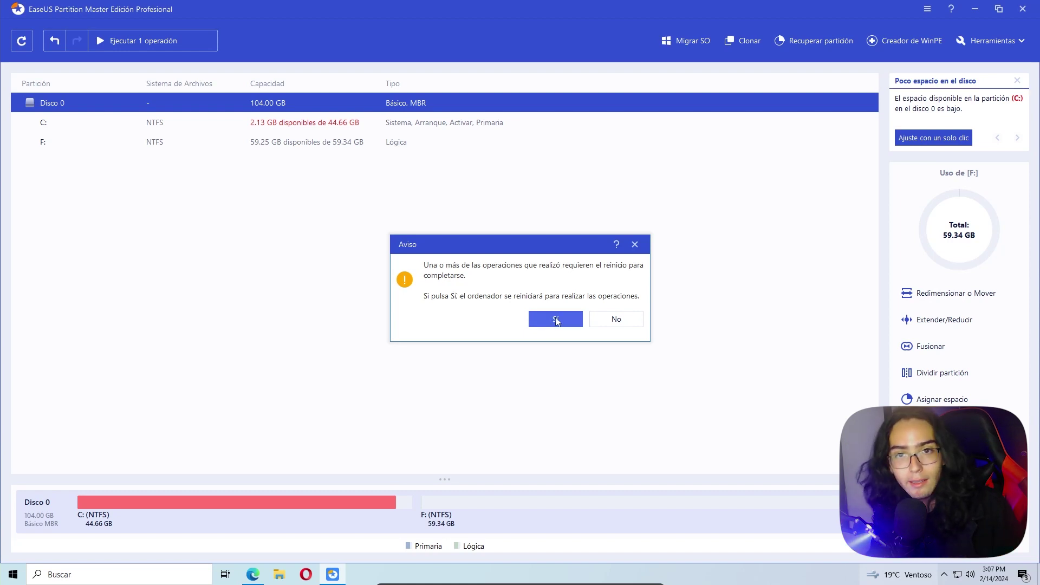
click(555, 320)
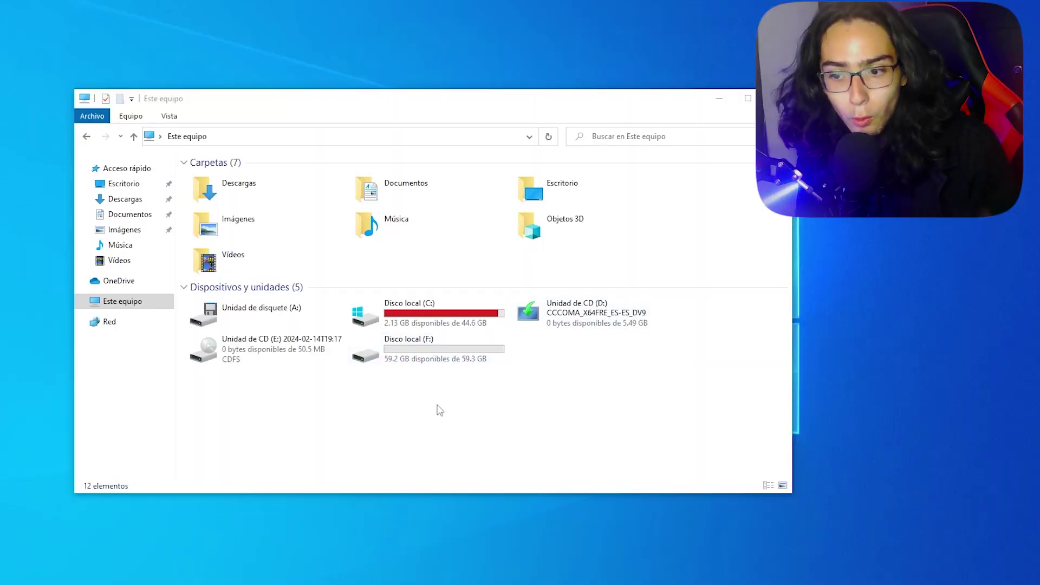
Look inside the F: drive in File Explorer and return to the list of drives
double_click(428, 358)
key(alt+Left)
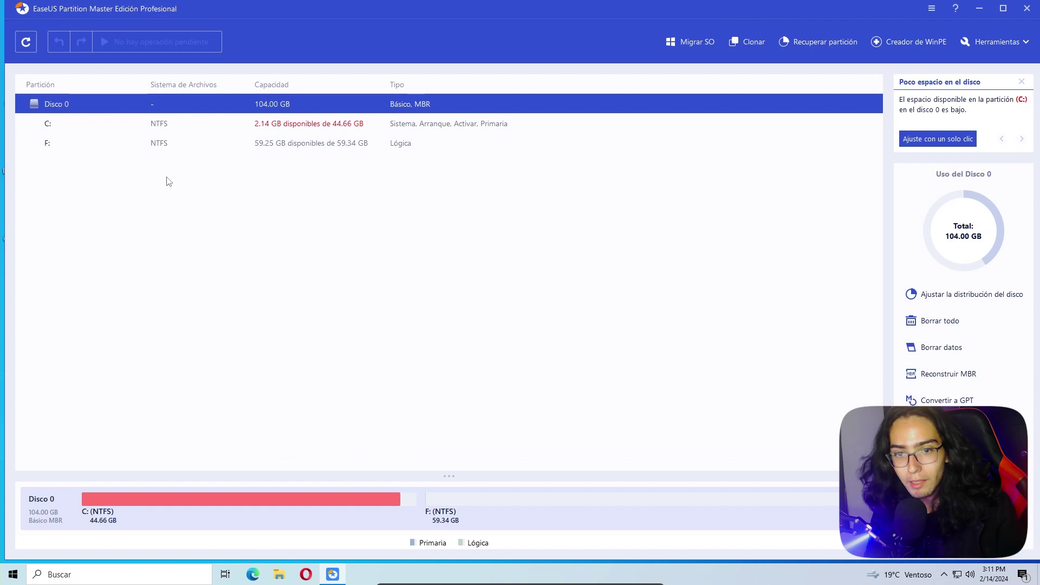
In EaseUS Partition Master, split F: to create a 15 GB logical NTFS partition with drive letter G: and 4 KB clusters
click(89, 146)
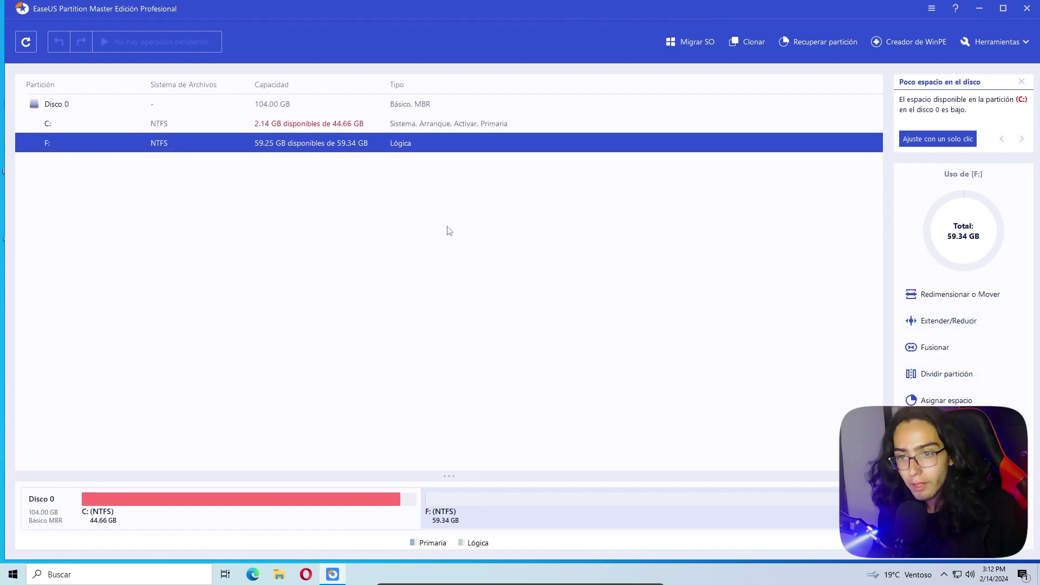
click(969, 379)
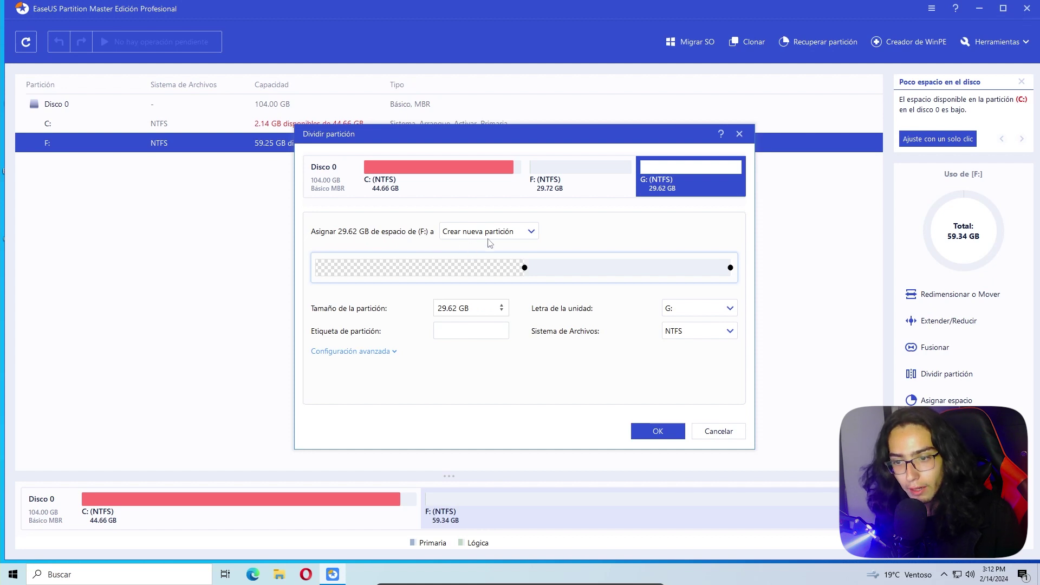
drag(524, 268, 627, 268)
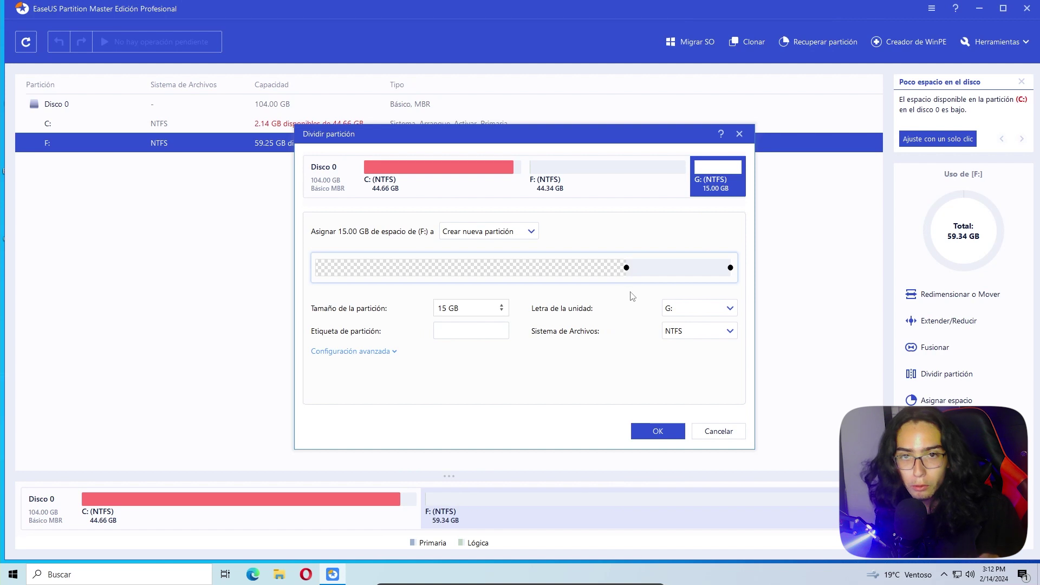
click(391, 352)
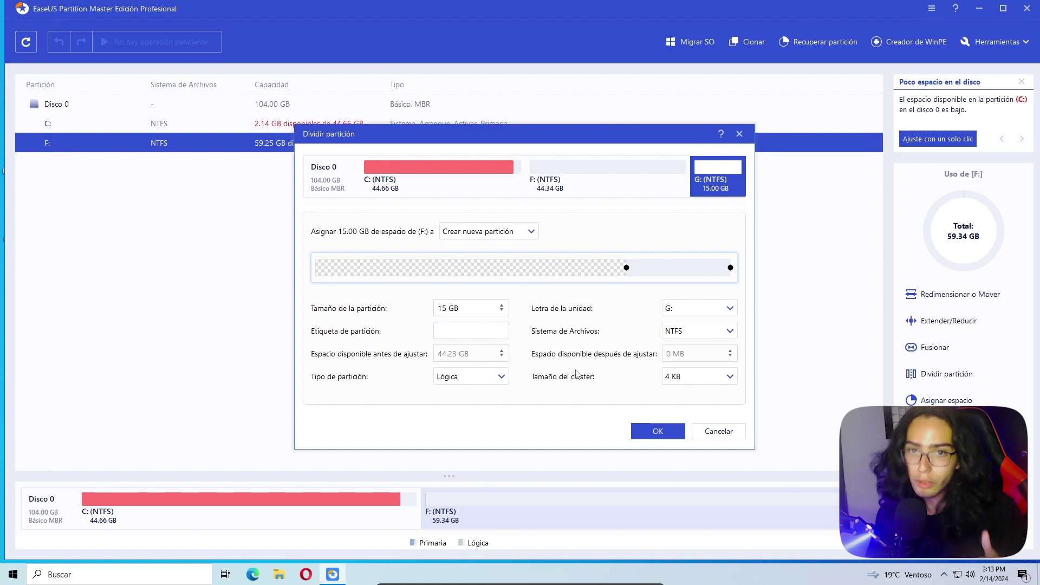
click(657, 437)
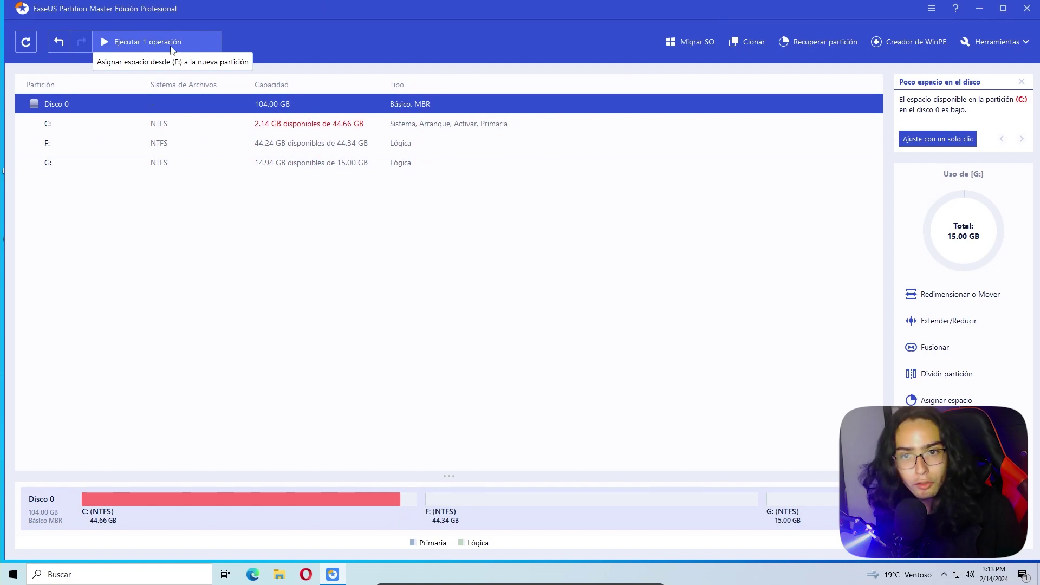
Apply the pending split of F: into the new partition G:, close the finished operation and submit an Excelente rating
click(172, 51)
click(590, 382)
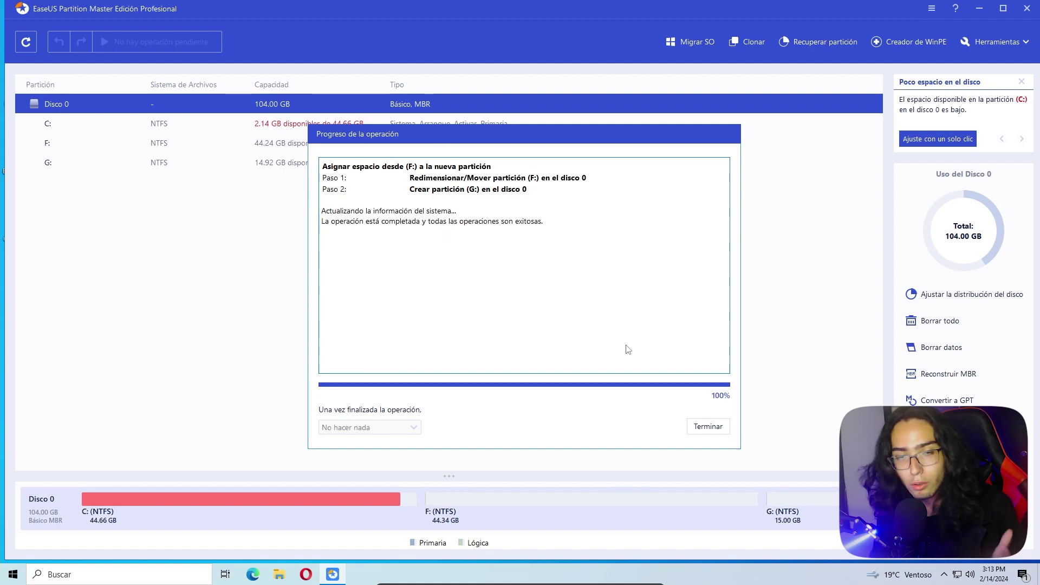
click(710, 429)
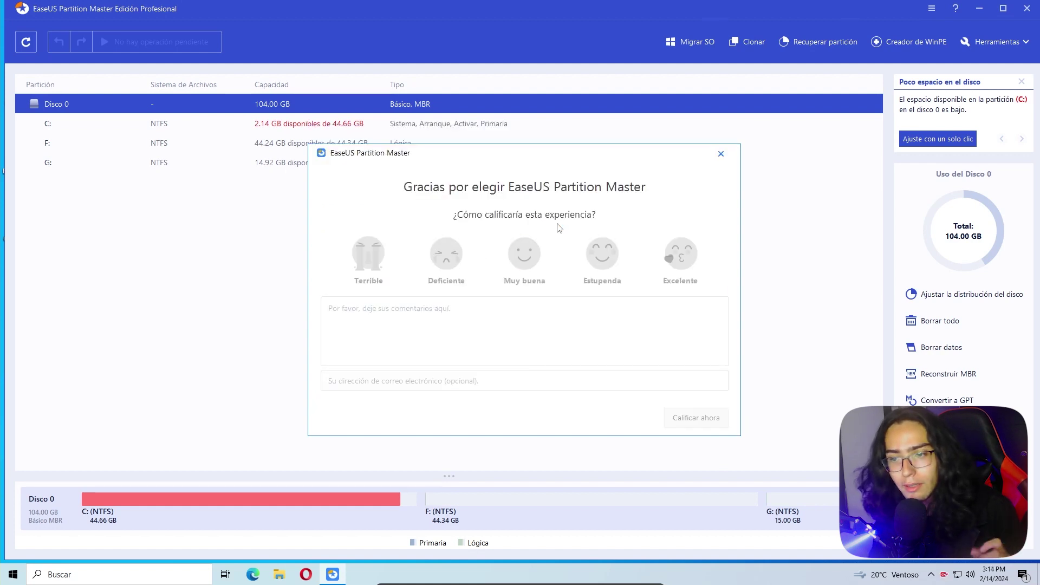
click(684, 264)
click(689, 422)
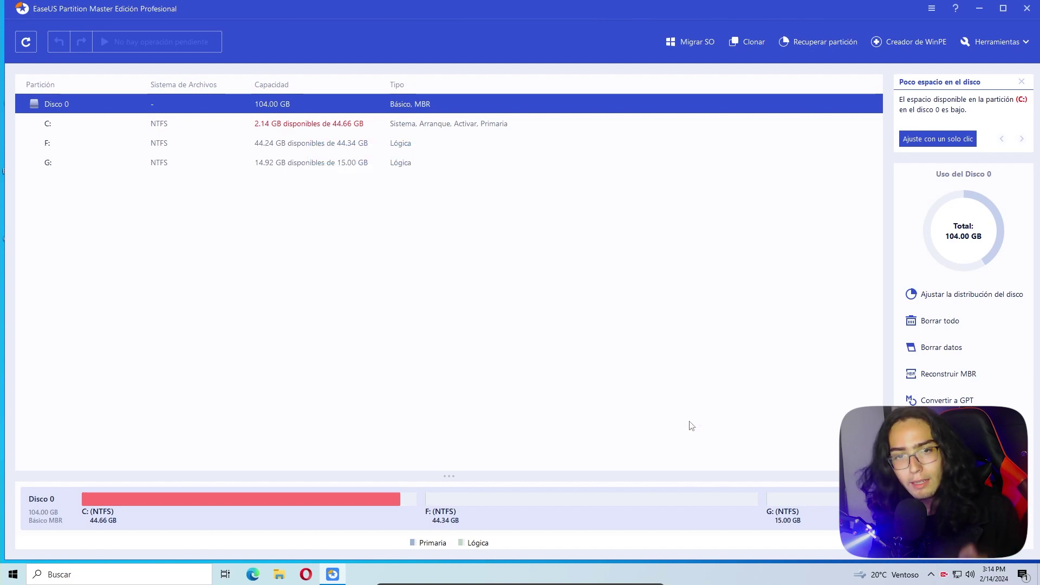
Check the space usage of the C:, F: and G: partitions on Disk 0
click(98, 123)
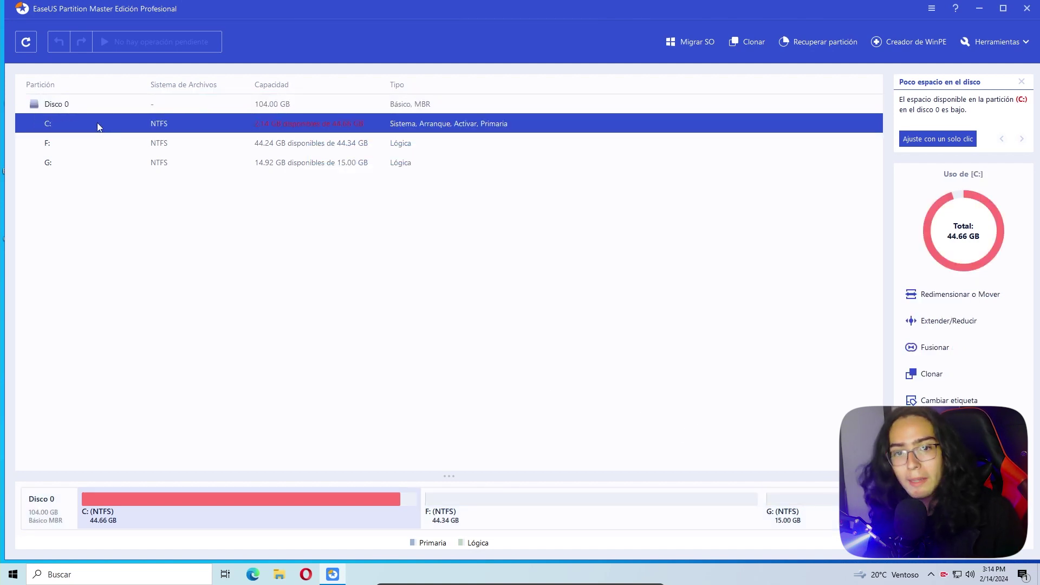
click(100, 143)
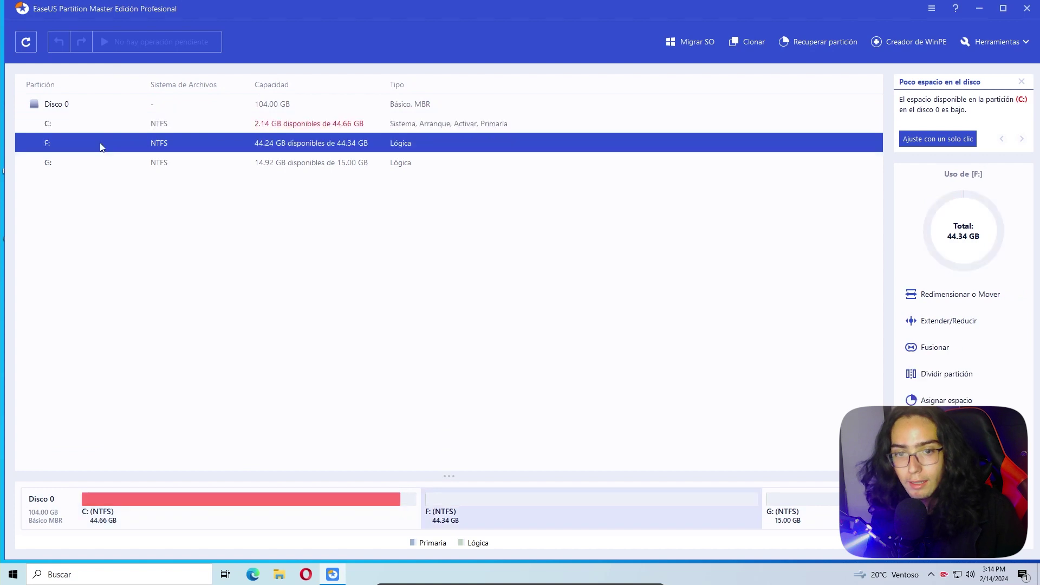
click(101, 161)
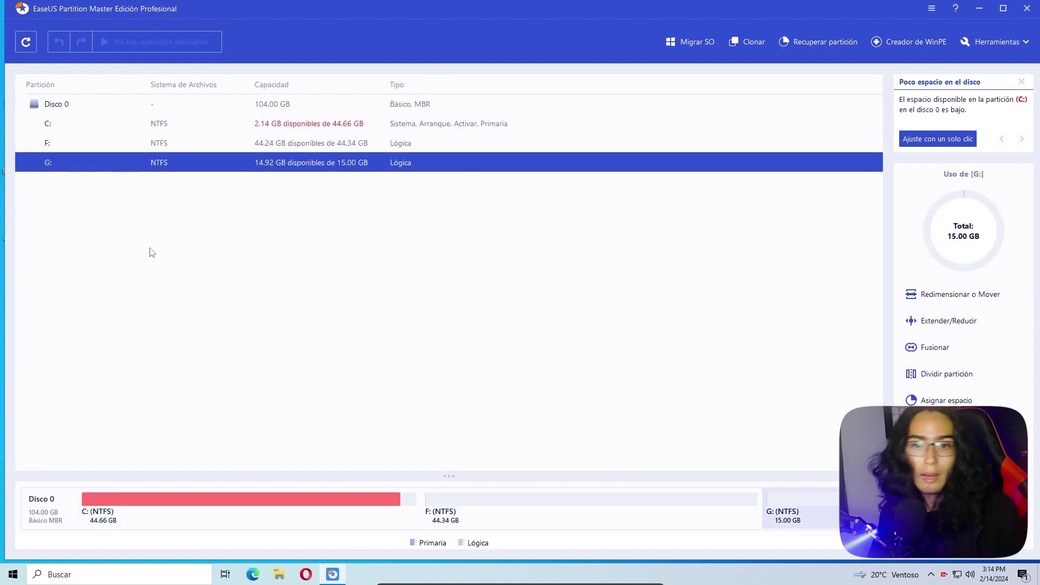
click(51, 151)
click(47, 162)
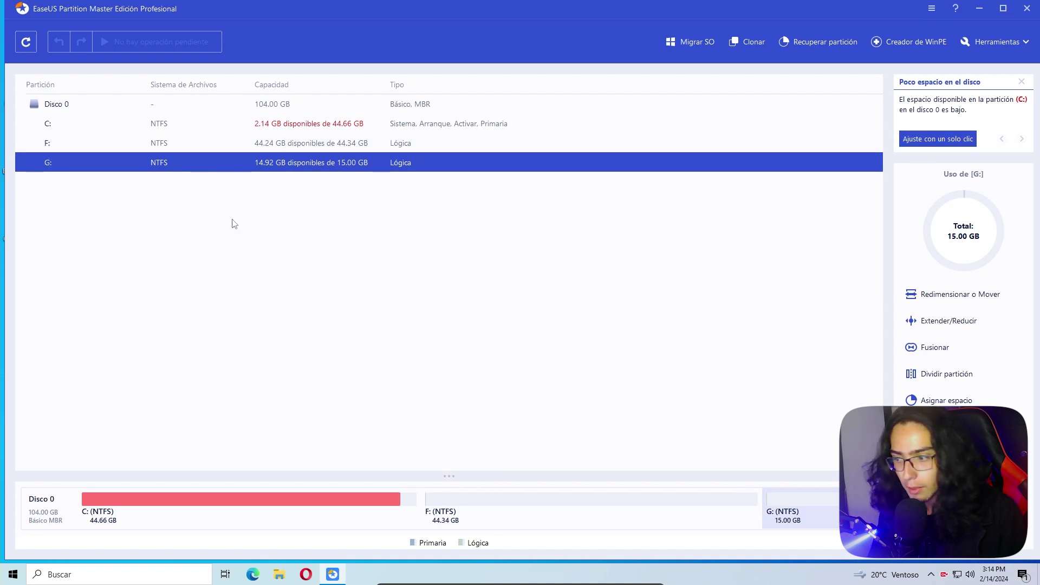
Merge partition G: into F: on Disk 0 to form a 59.34 GB partition, and apply the pending operation
click(53, 144)
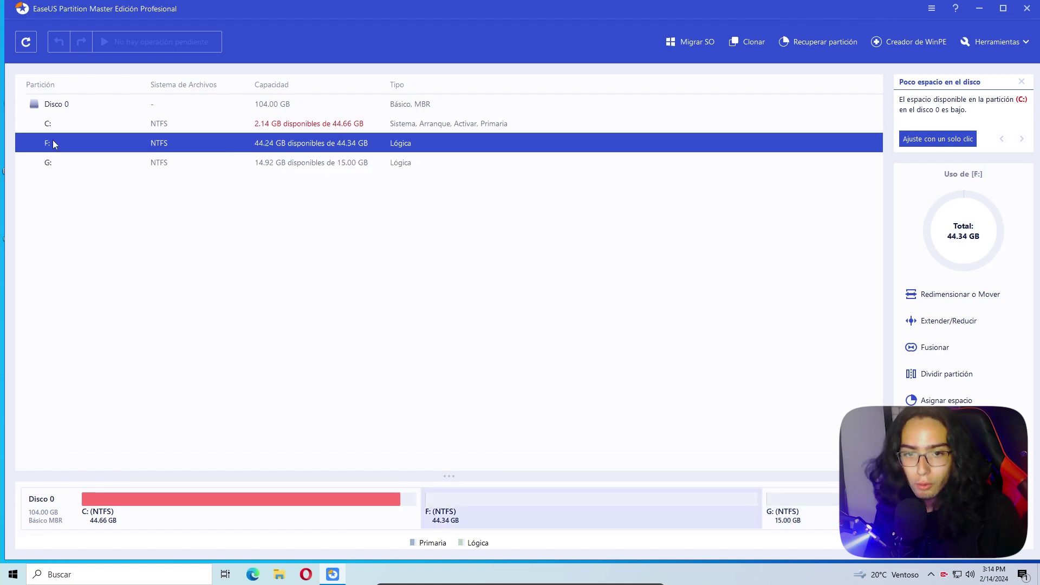
click(942, 350)
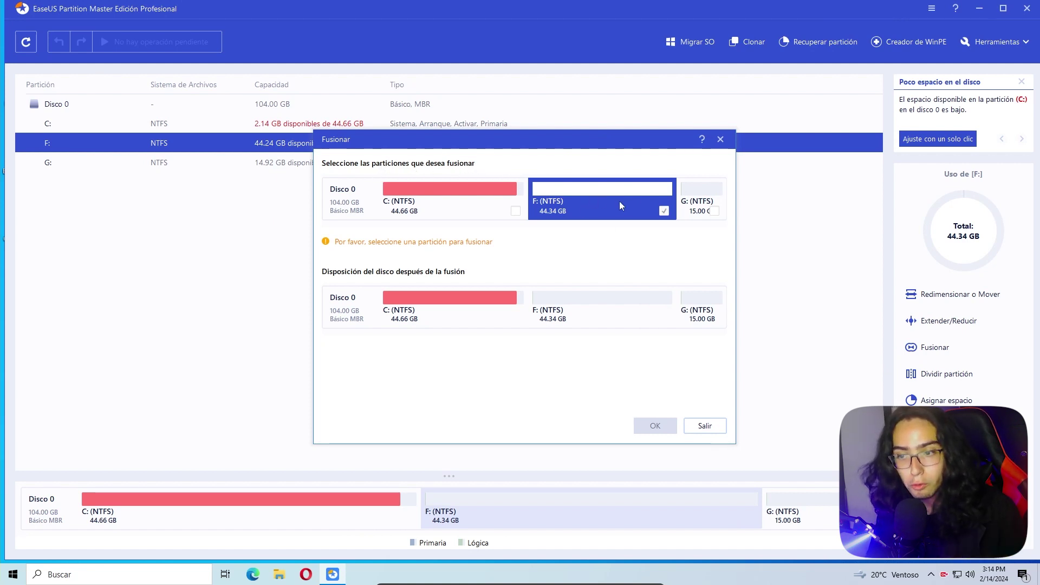
click(705, 190)
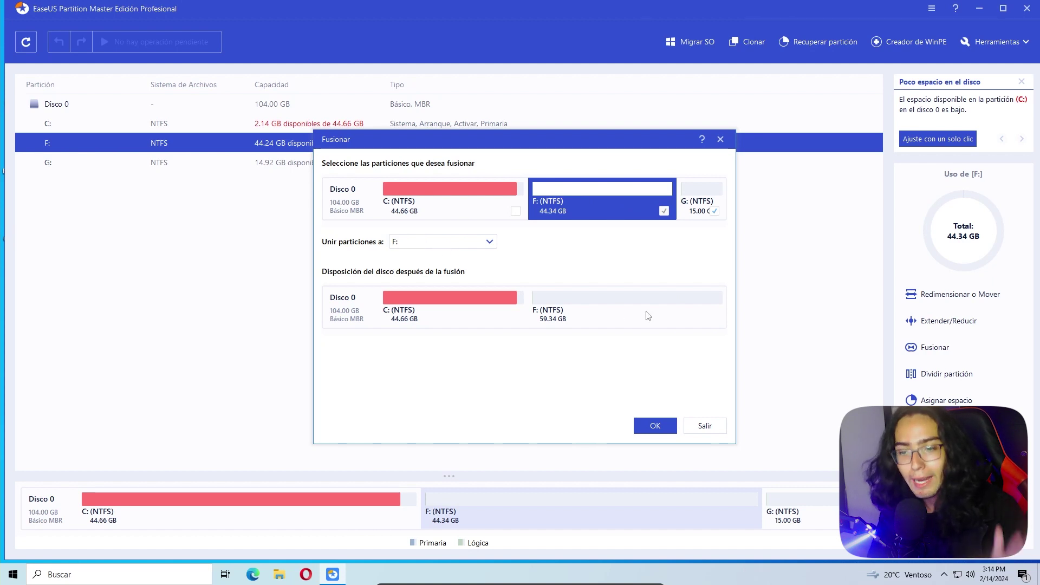
click(655, 426)
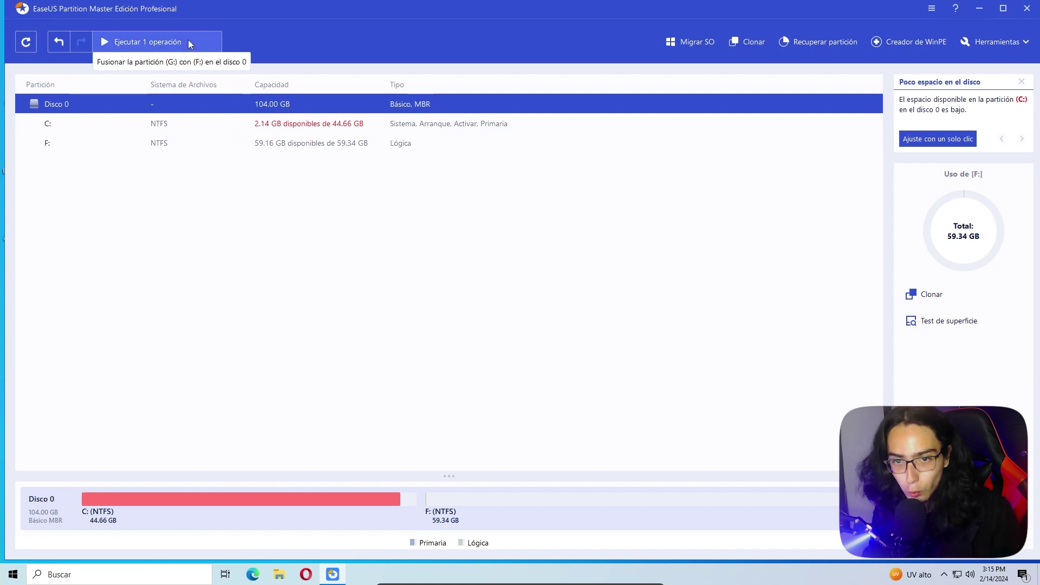
click(190, 43)
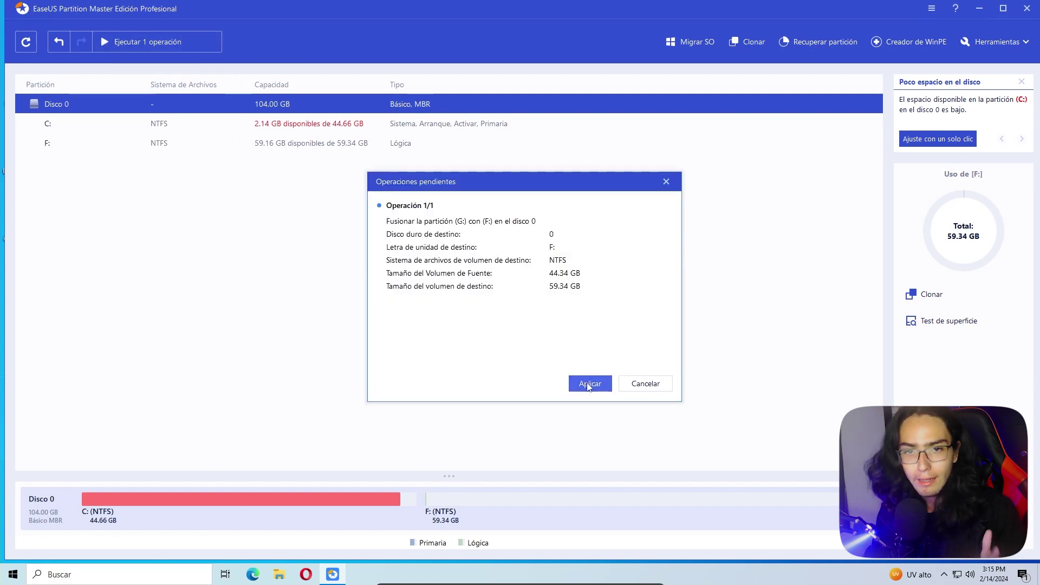
click(590, 383)
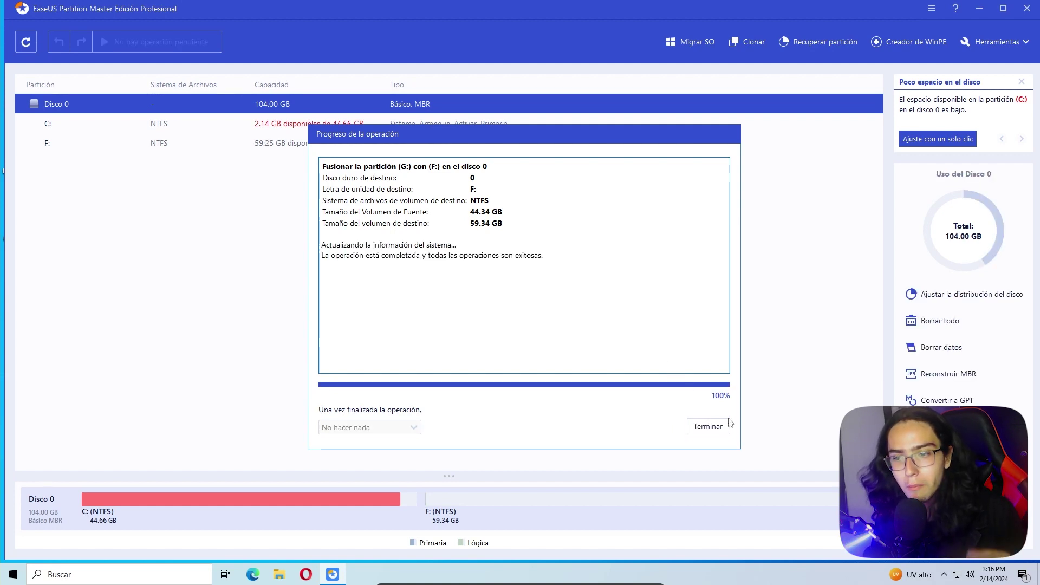
click(716, 429)
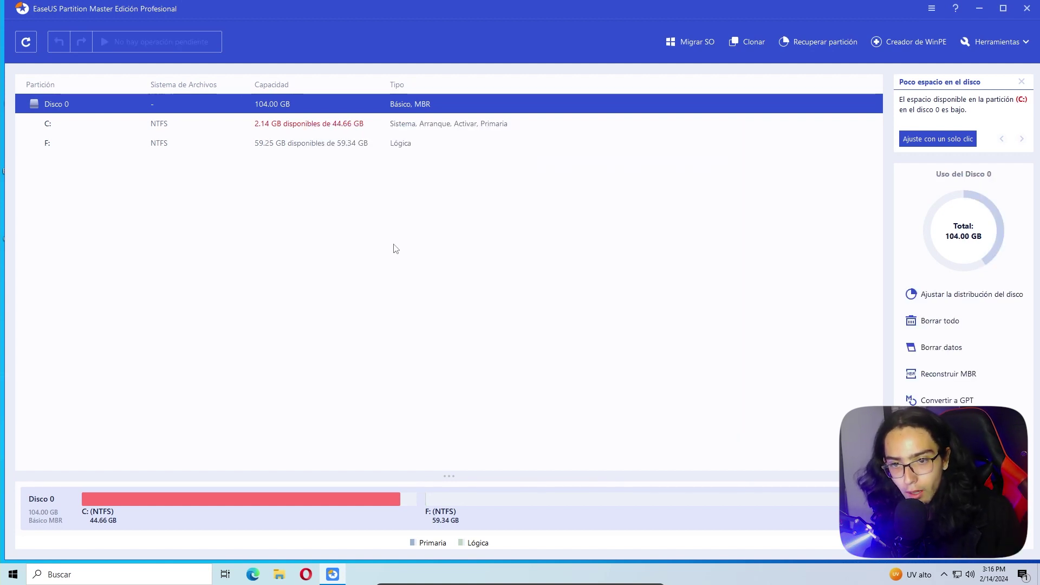
Examine the C: system partition on Disk 0 and the unallocated space on Disk 1 as migration source and destination
click(88, 127)
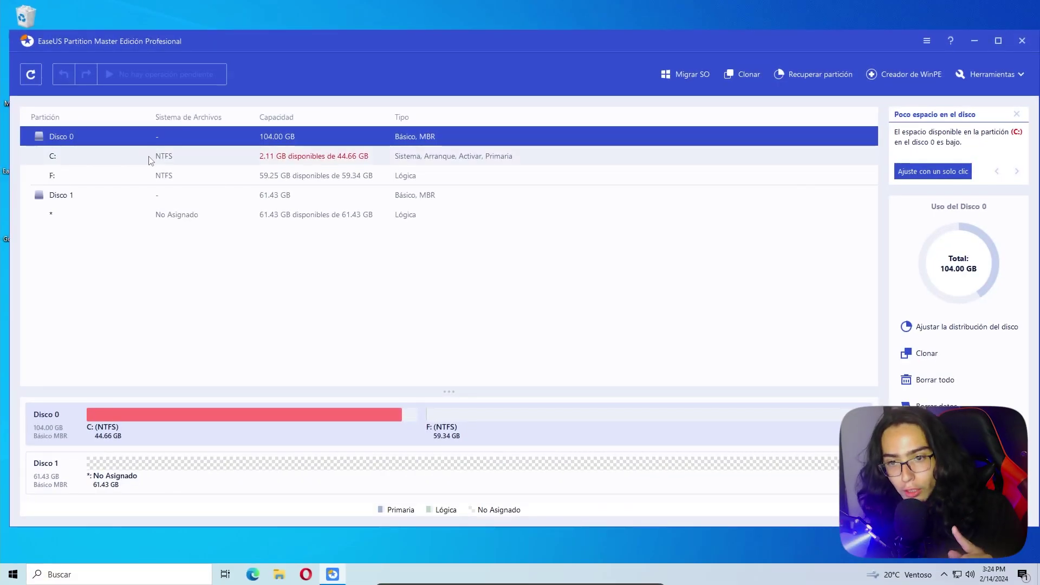
click(163, 161)
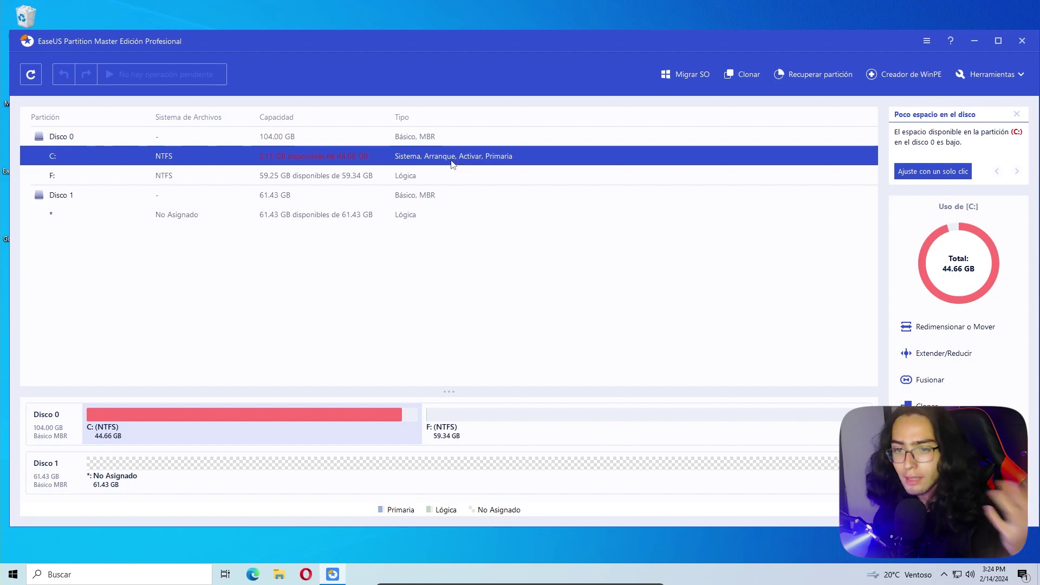
click(179, 216)
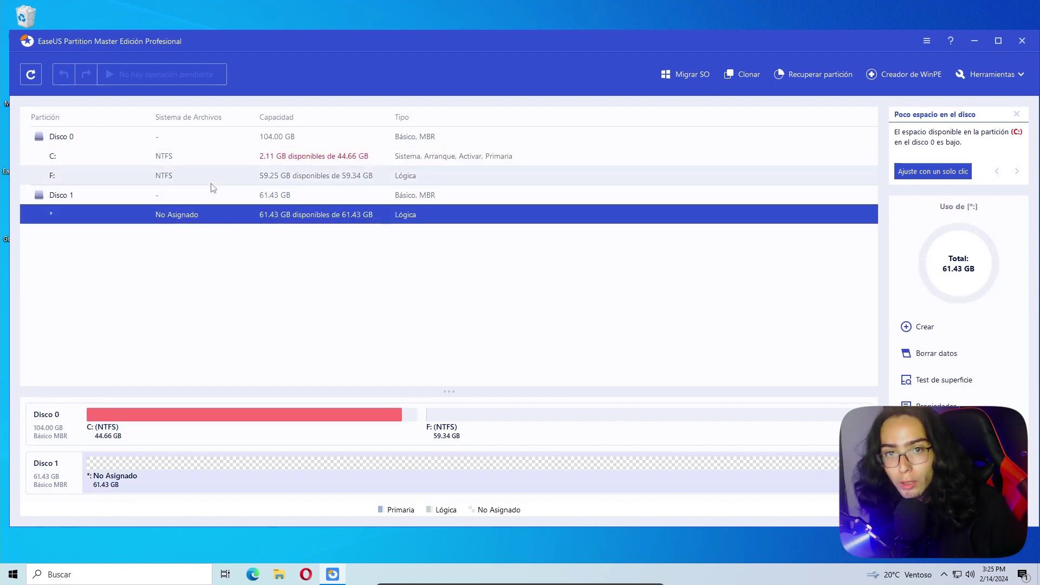
click(228, 196)
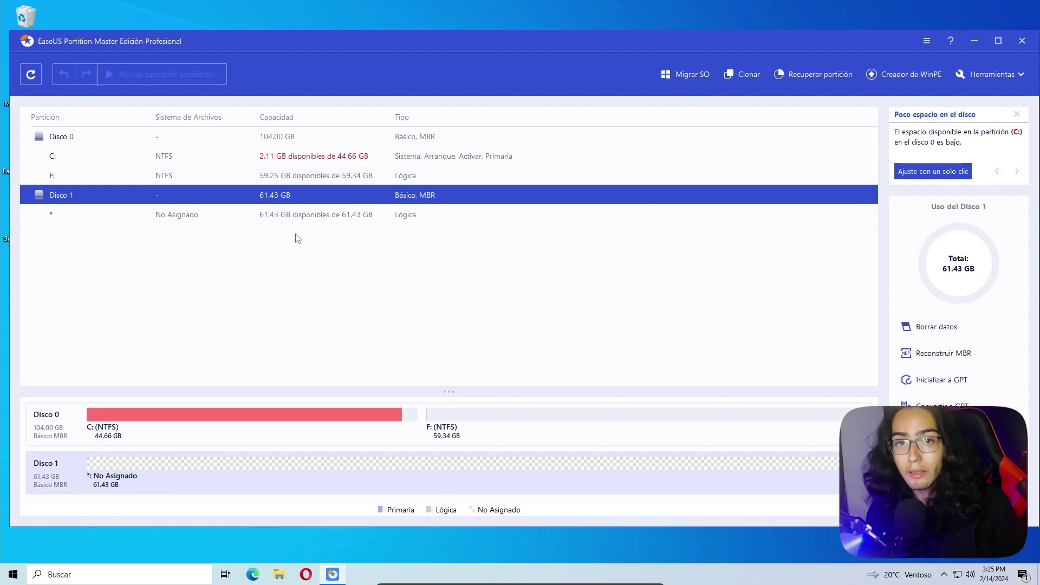
click(276, 215)
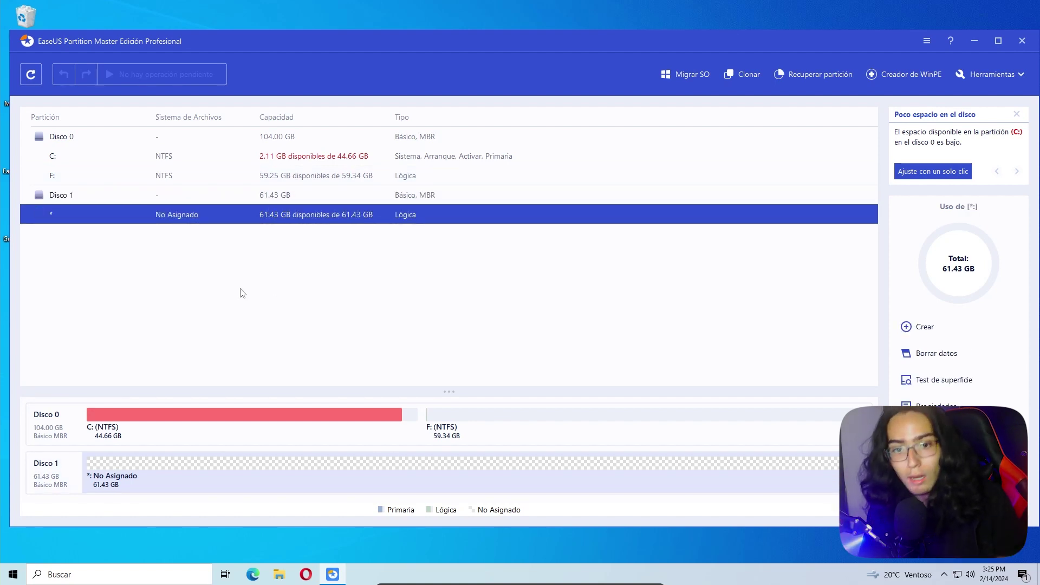
click(102, 140)
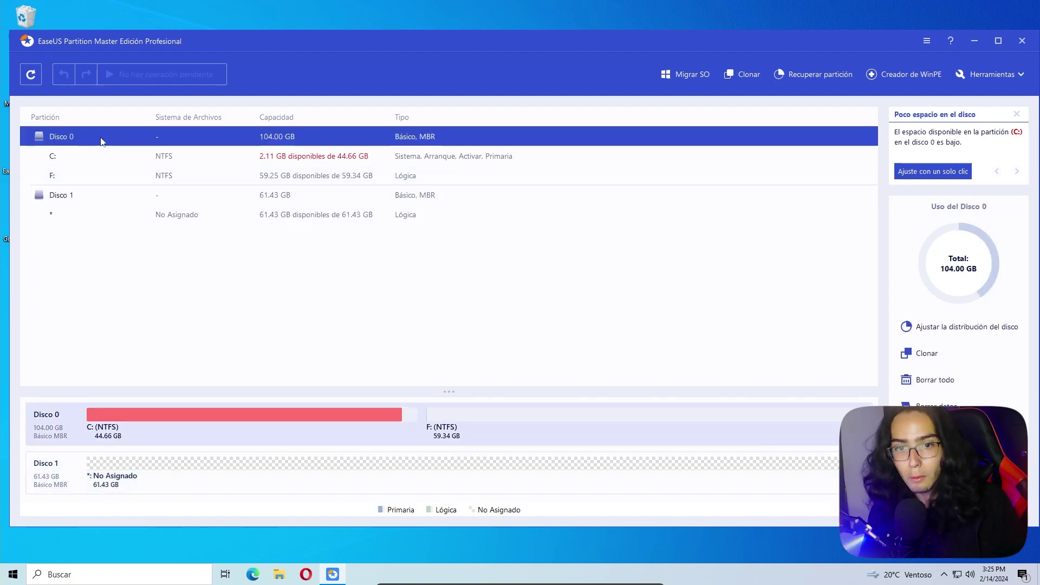
click(108, 194)
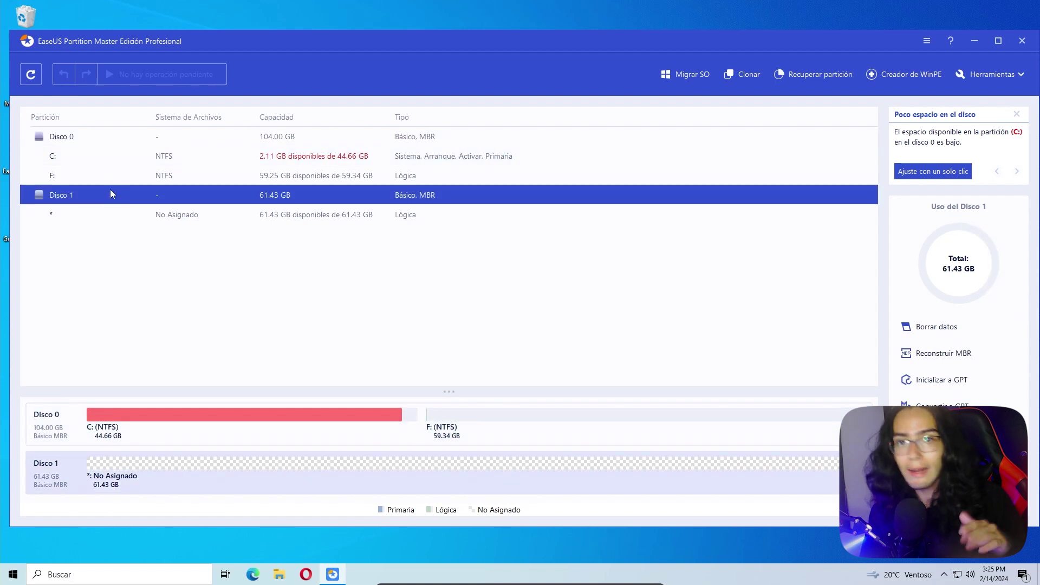
click(124, 143)
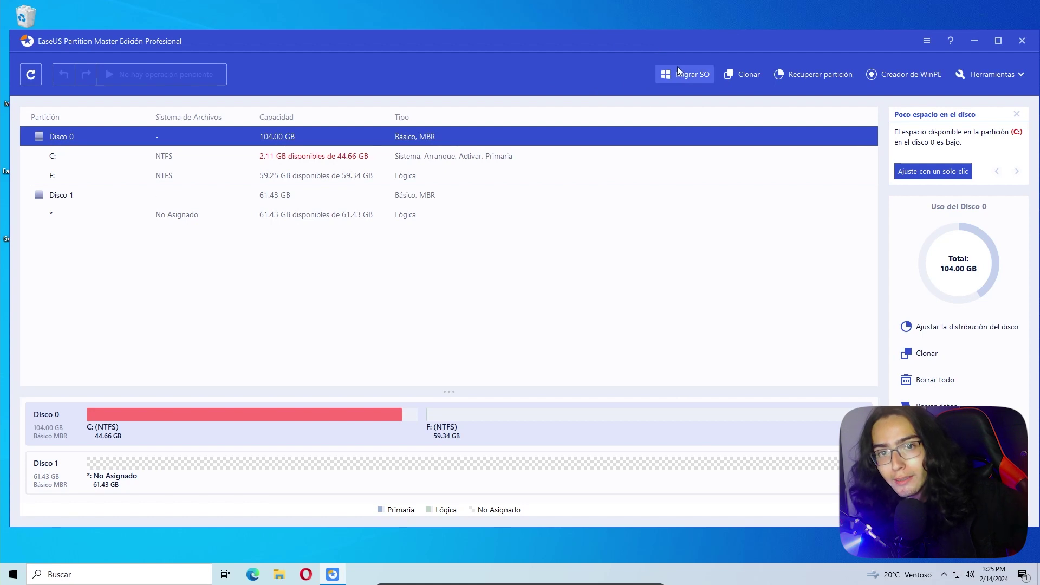
Migrate the operating system from Disk 0 to Disk 1, previewing the clone-as-source and editable layouts before proceeding with automatic disk adjustment
click(685, 75)
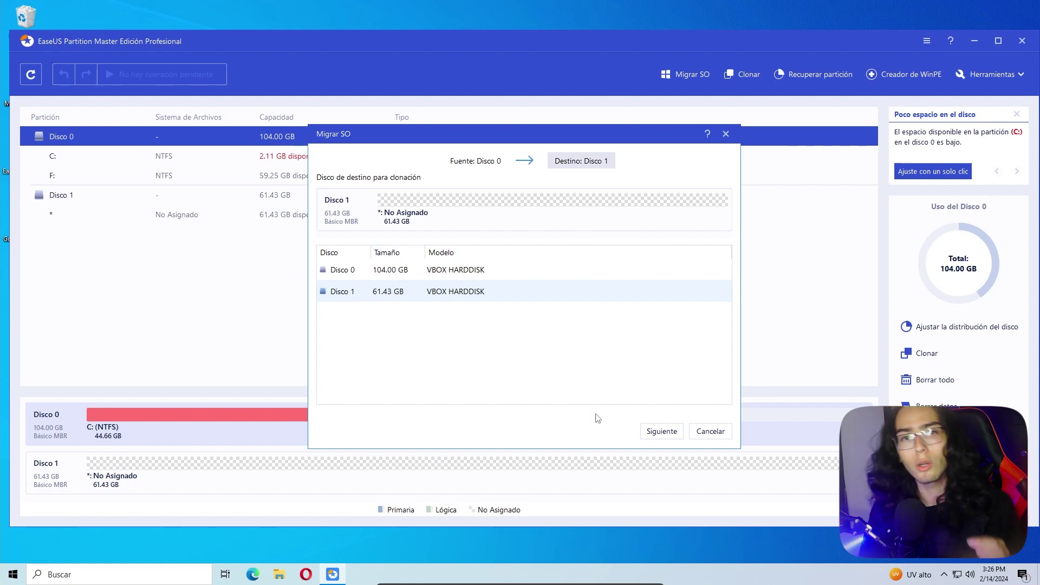
click(669, 436)
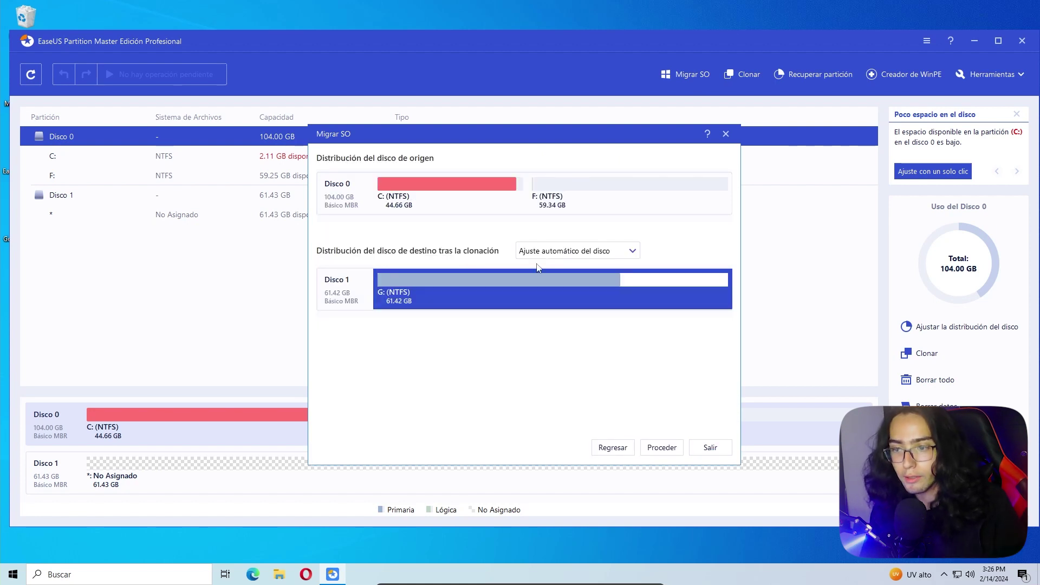
click(549, 252)
click(564, 283)
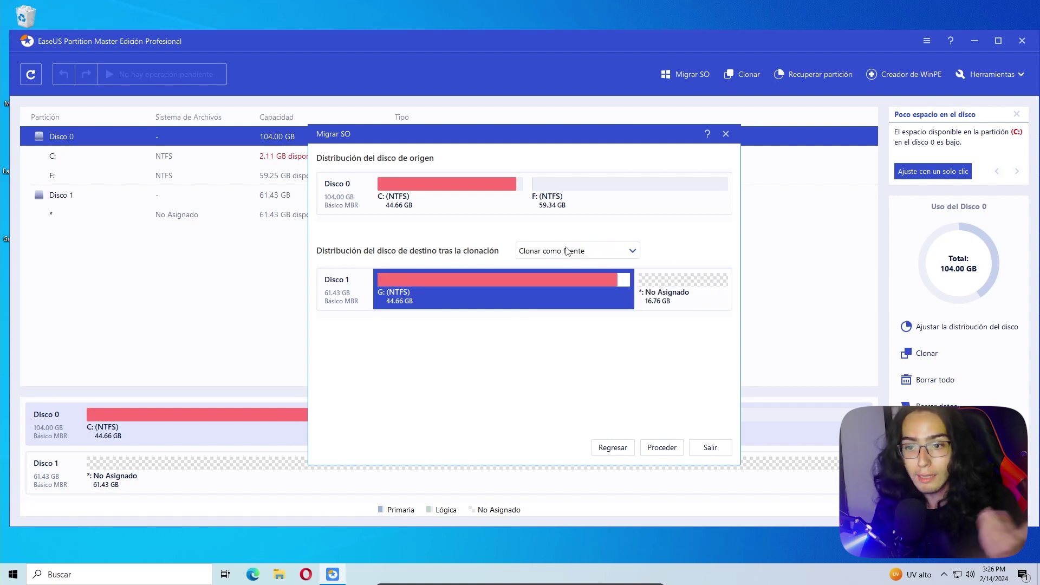
click(567, 252)
click(539, 303)
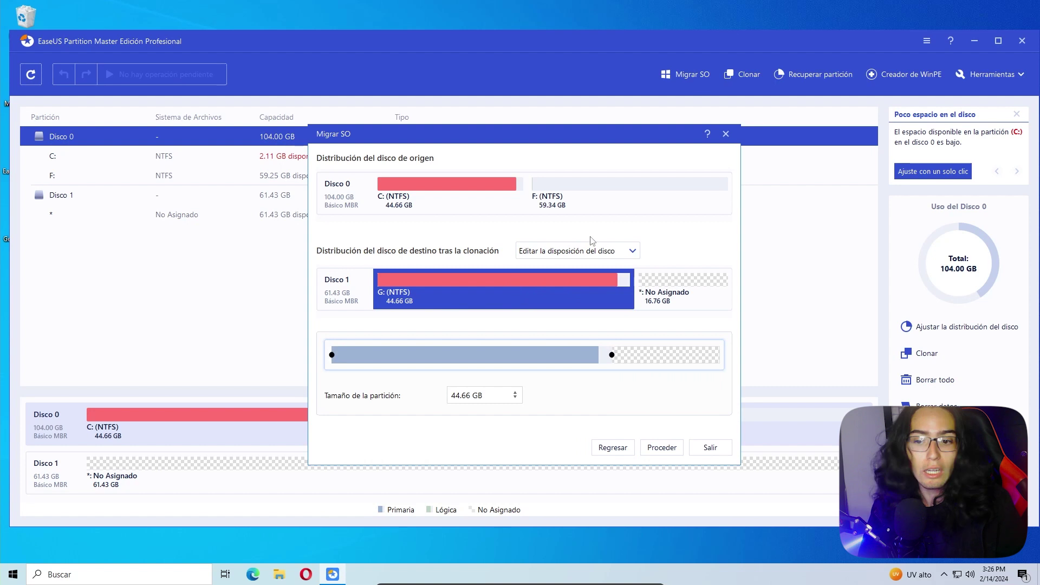
click(615, 251)
click(563, 268)
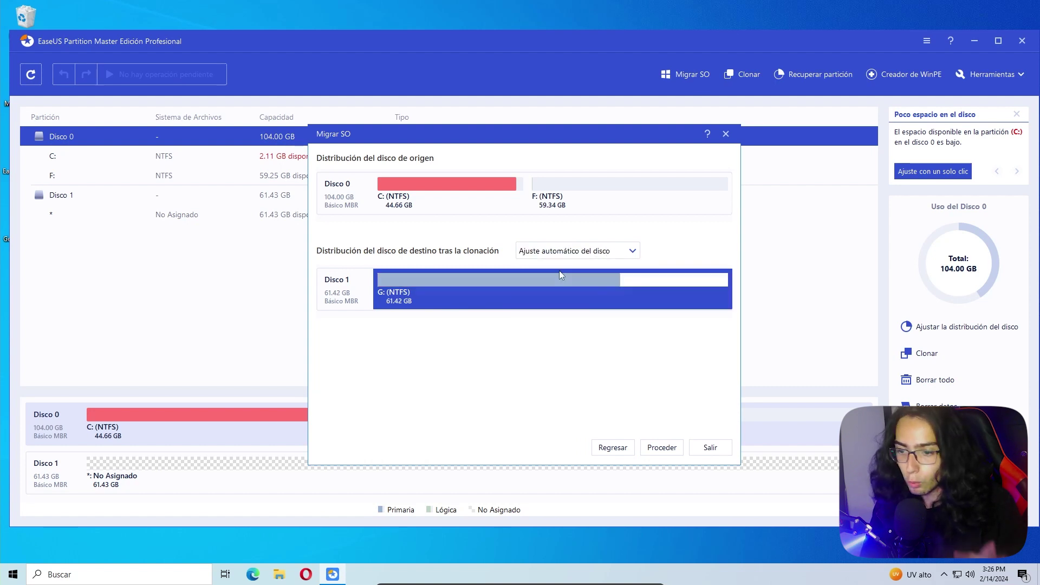
click(662, 451)
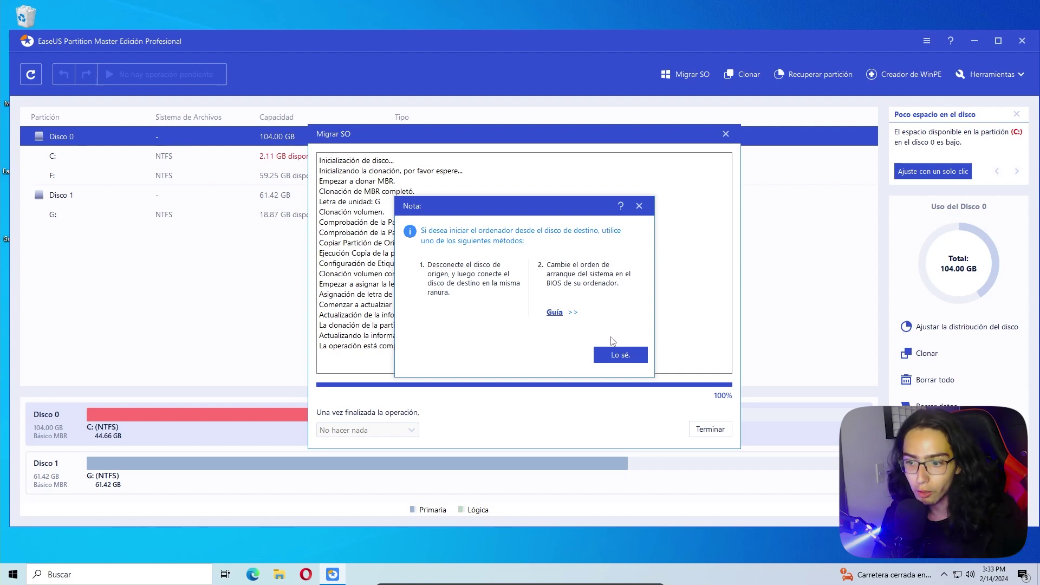
click(630, 358)
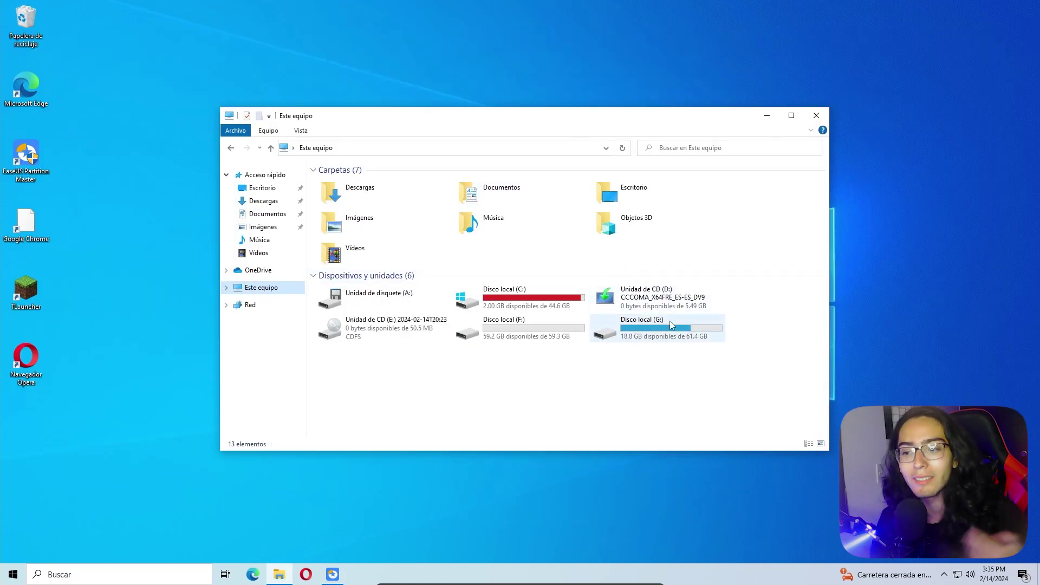
In File Explorer, look inside the G: drive and compare its contents with those of C:
double_click(637, 331)
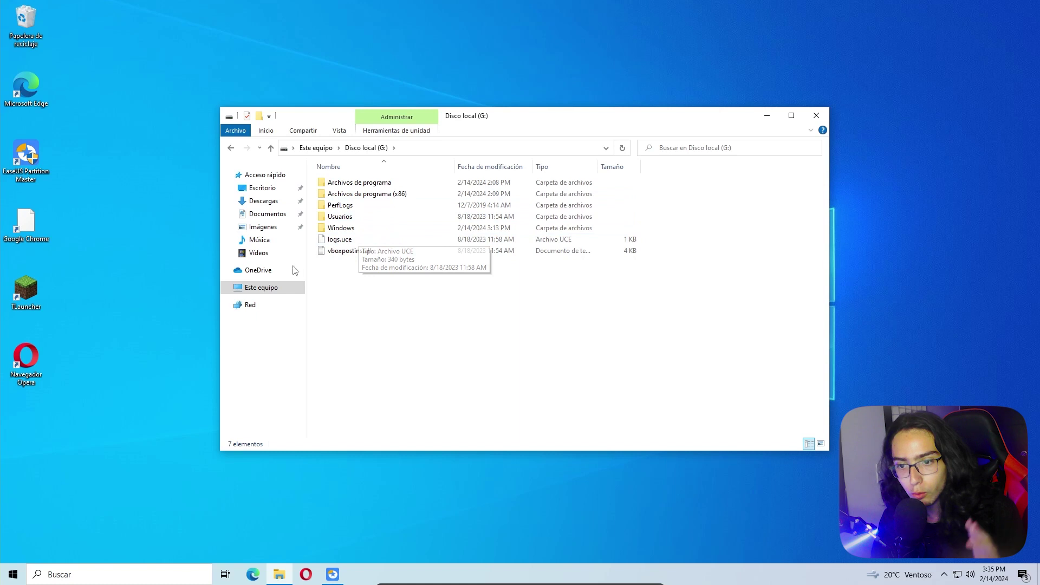
click(317, 151)
double_click(406, 292)
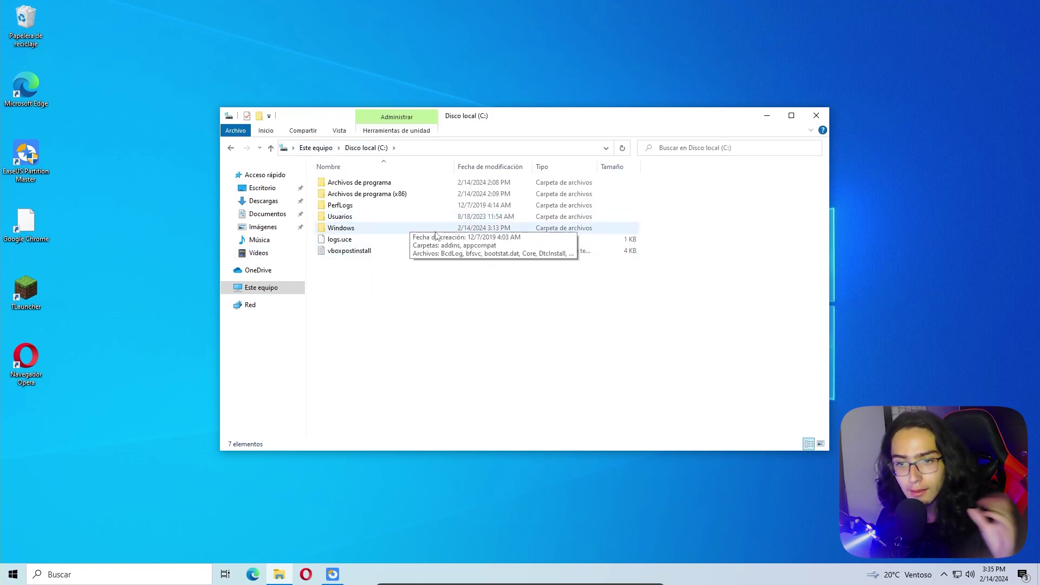
drag(362, 322, 512, 181)
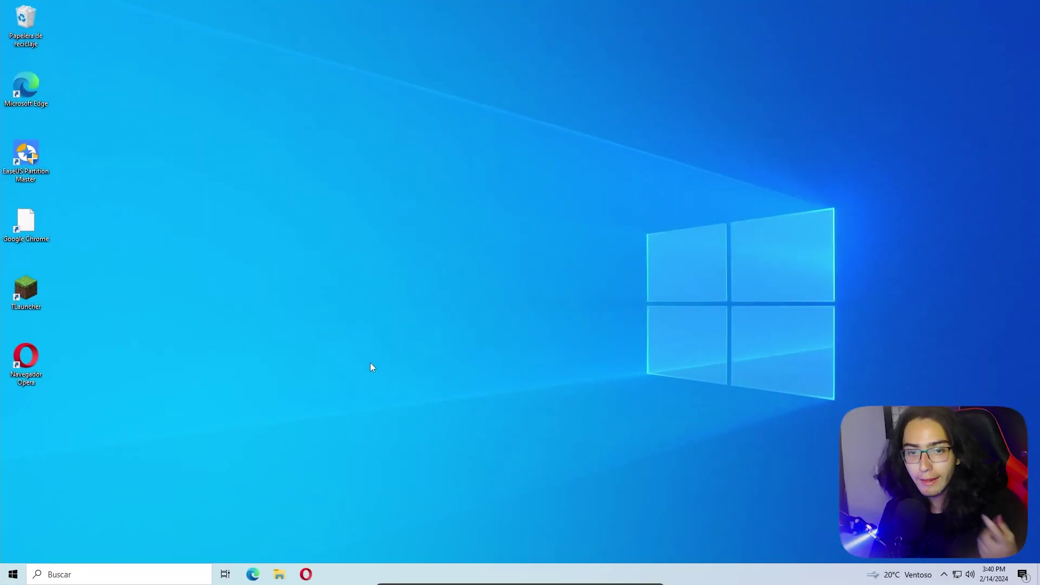
Open File Explorer again and compare the space usage of the C: and G: drives
click(280, 574)
click(292, 162)
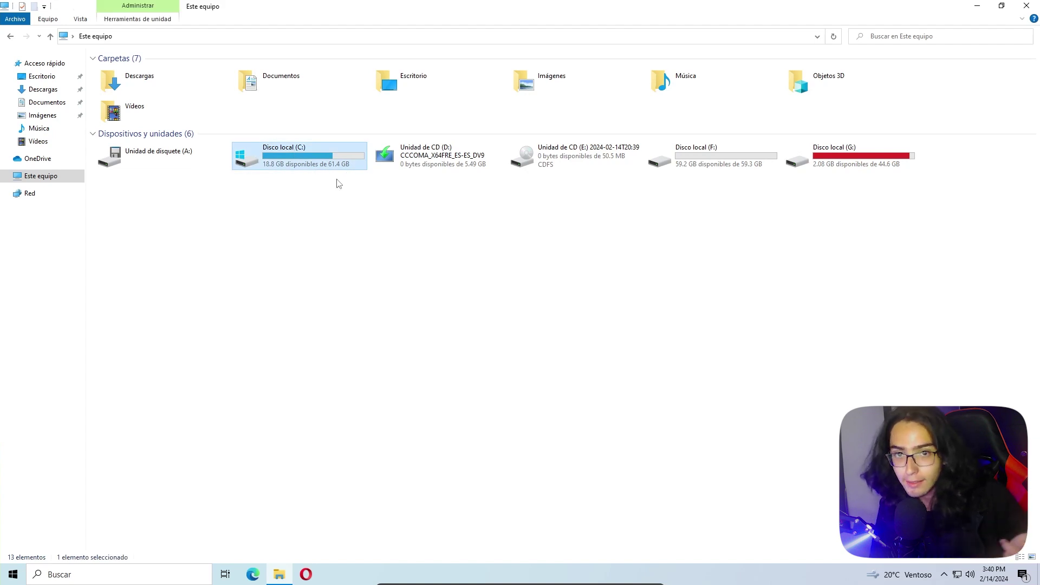
click(875, 166)
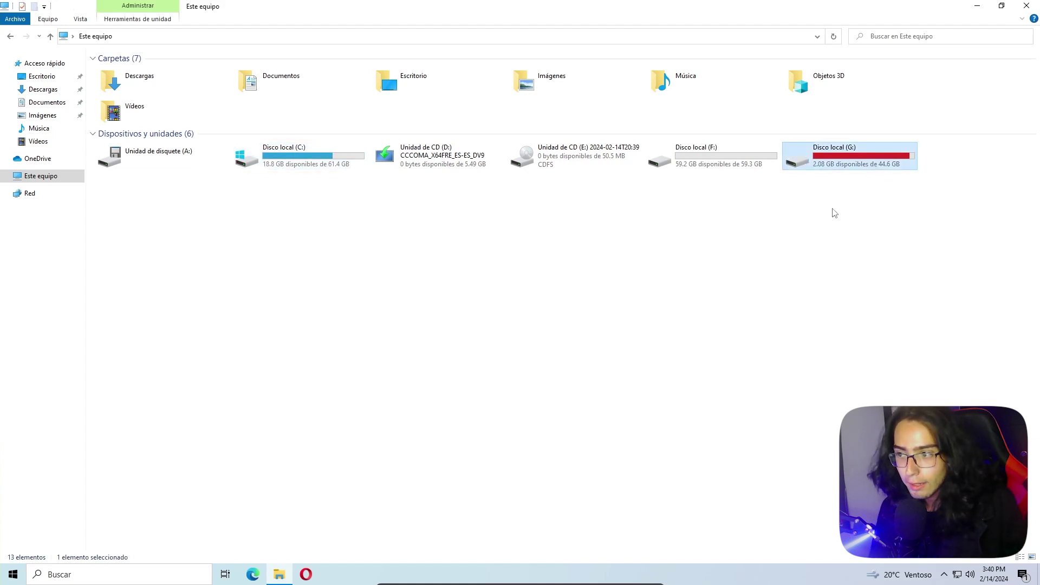
mouse_move(868, 183)
mouse_down()
mouse_move(896, 170)
mouse_move(875, 176)
mouse_up()
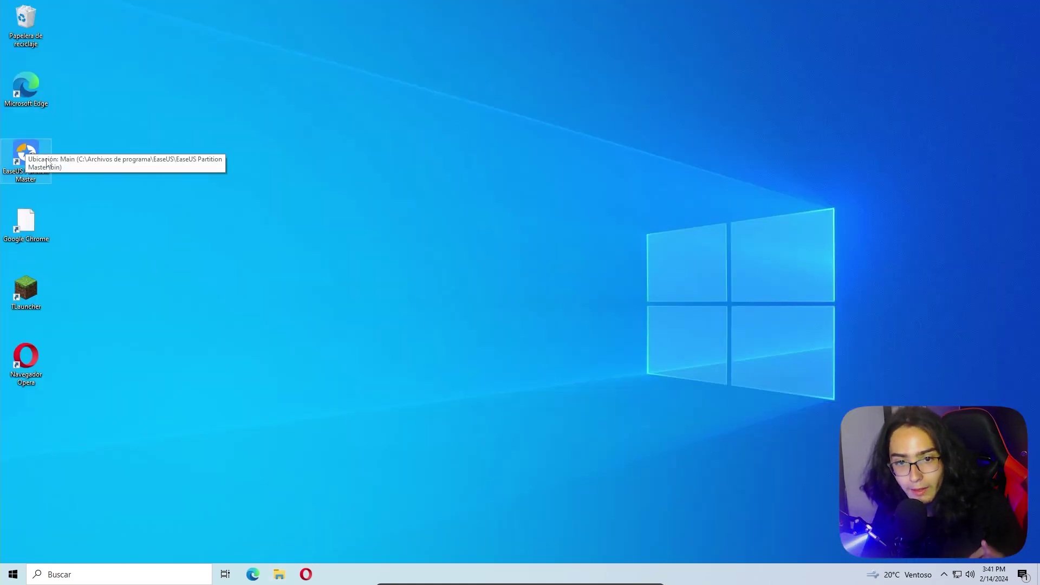
Open EaseUS Partition Master and examine the C: partition on Disk 0 and the partition layout of Disk 1, including F:
double_click(25, 159)
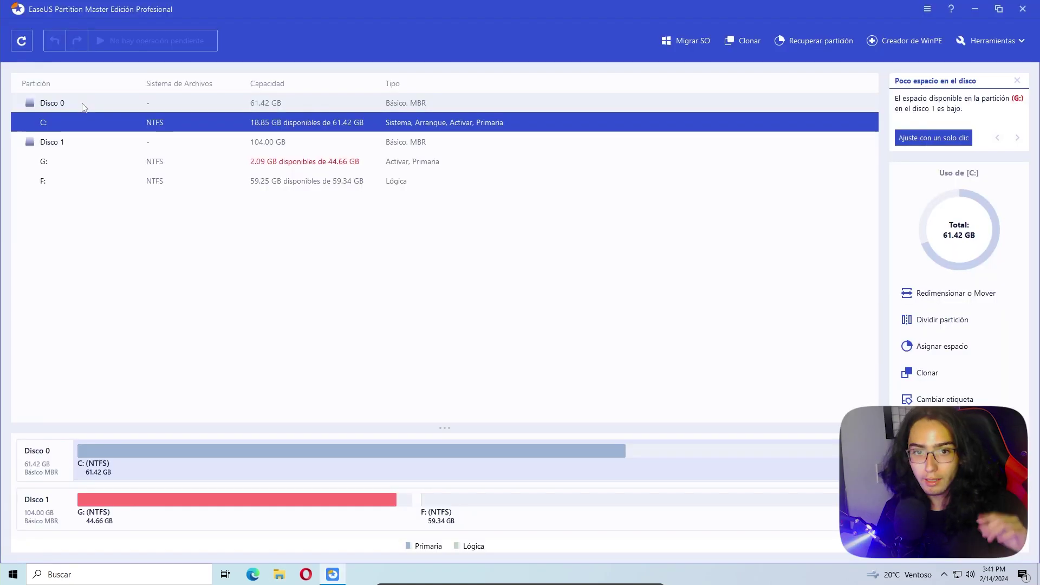
click(81, 106)
click(80, 126)
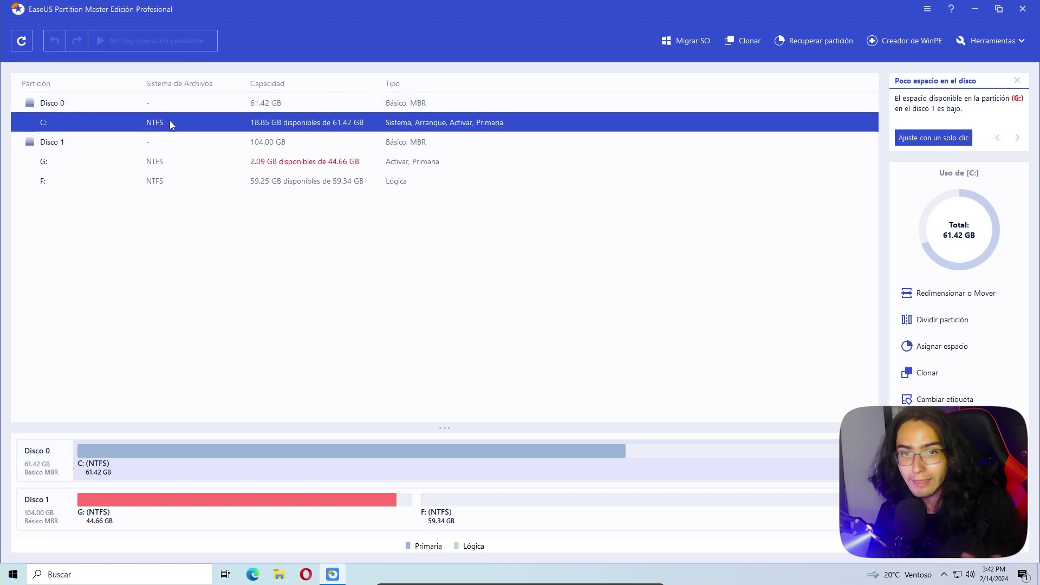
click(82, 143)
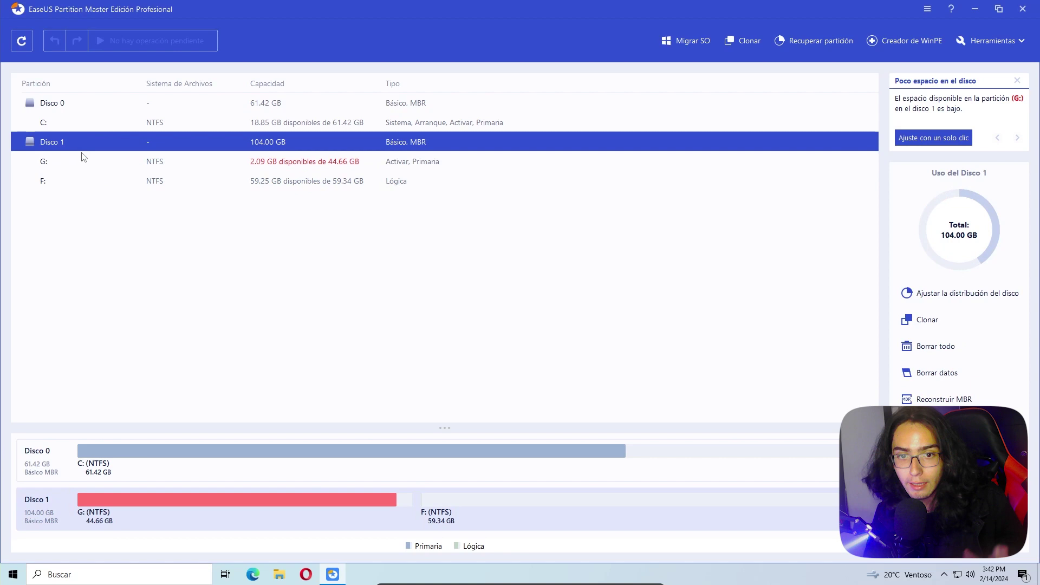
click(80, 180)
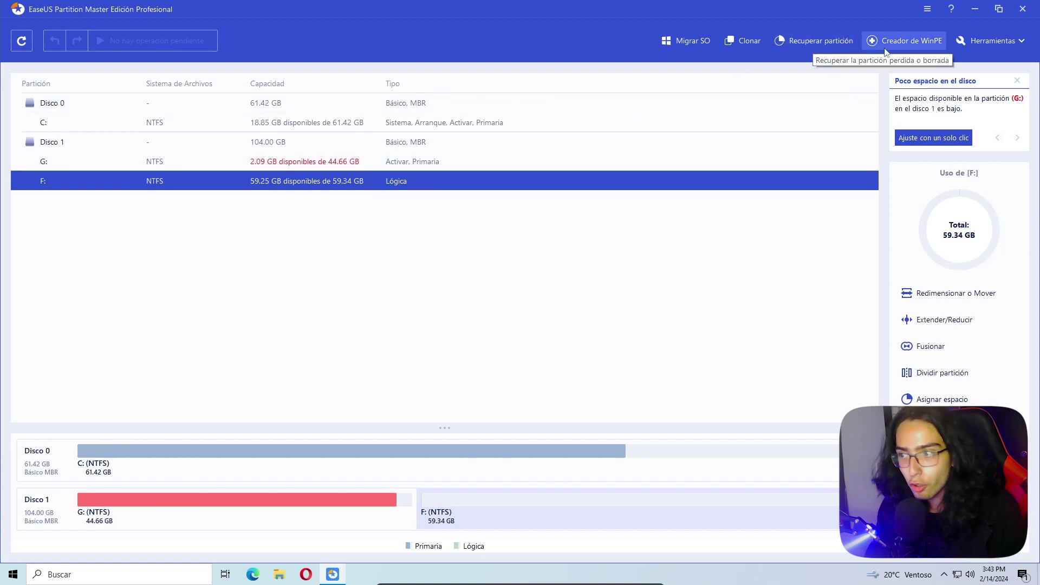
Look at the WinPE creator's USB, CD/DVD and ISO export options, close it, and view the list of additional tools
click(905, 42)
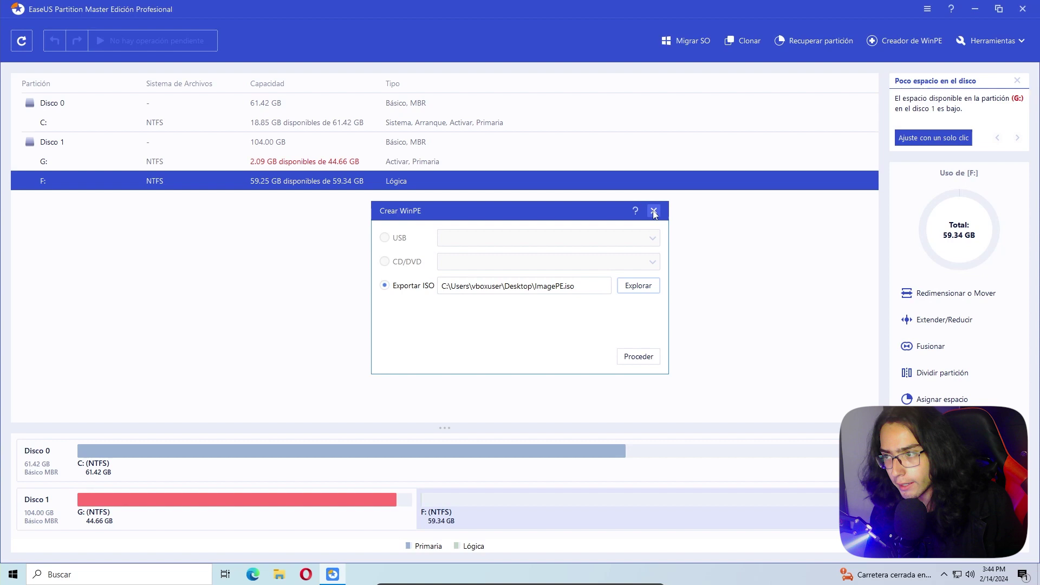
click(654, 211)
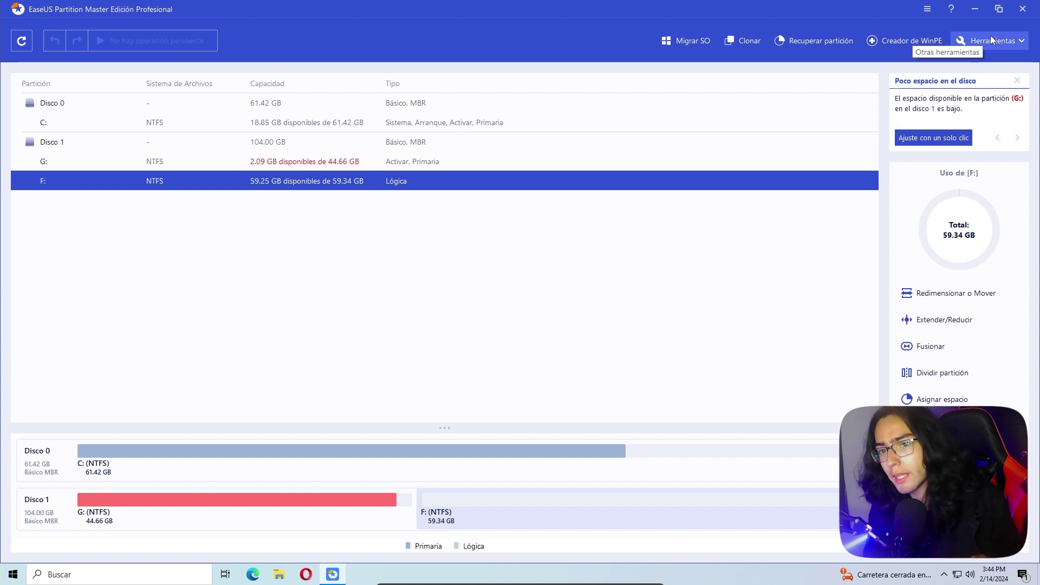
click(986, 42)
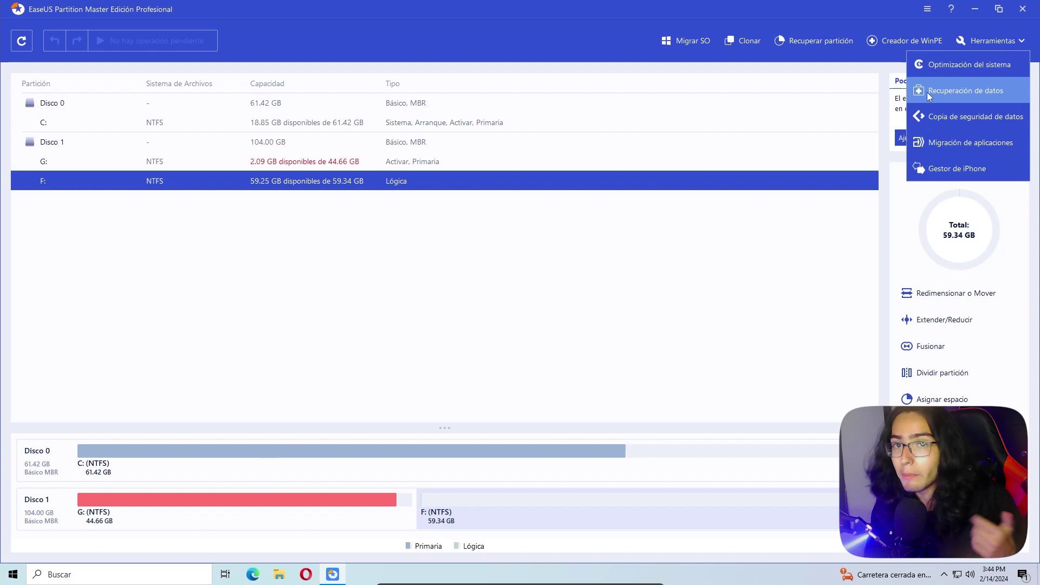
click(927, 92)
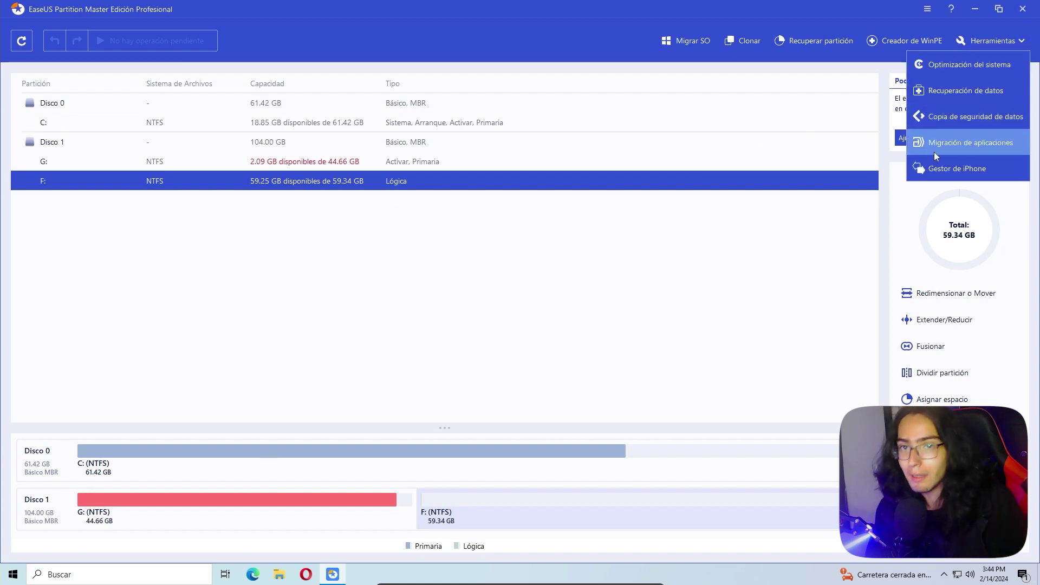
Format the G: partition on Disk 1 as NTFS with a 4 KB cluster size and apply the pending operation
right_click(939, 348)
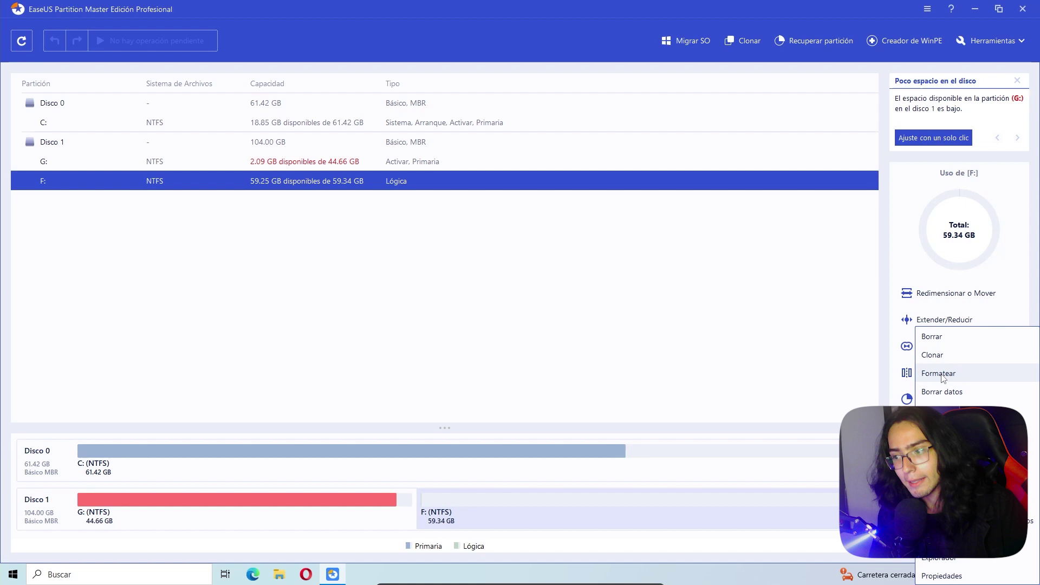
click(252, 162)
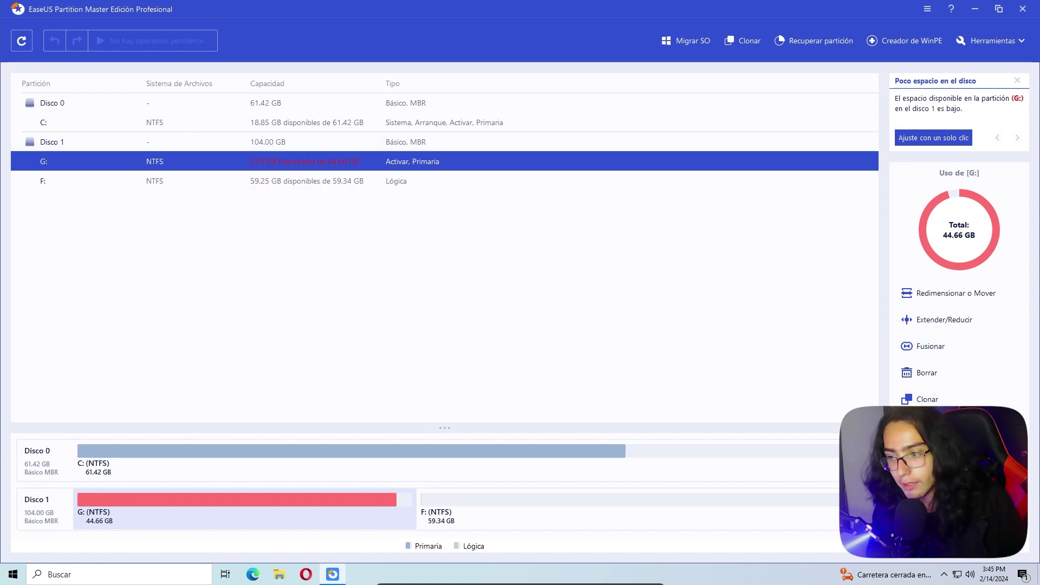
click(930, 426)
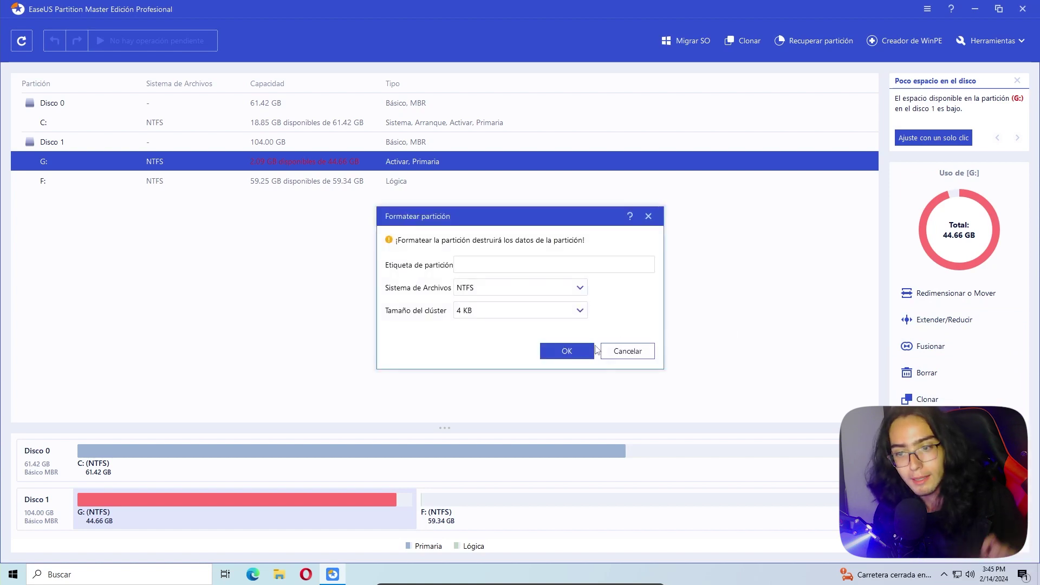
click(562, 355)
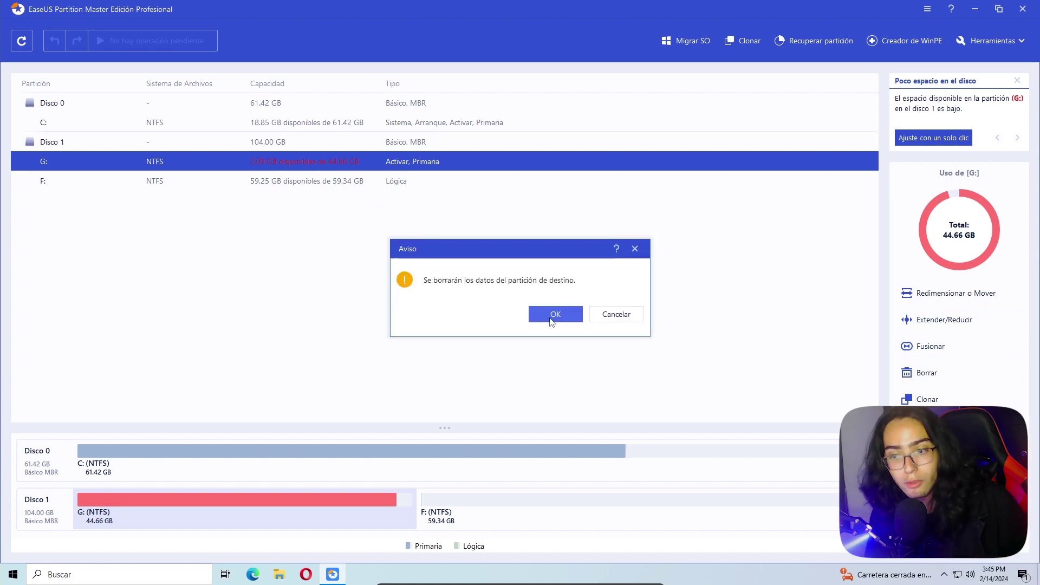
click(552, 321)
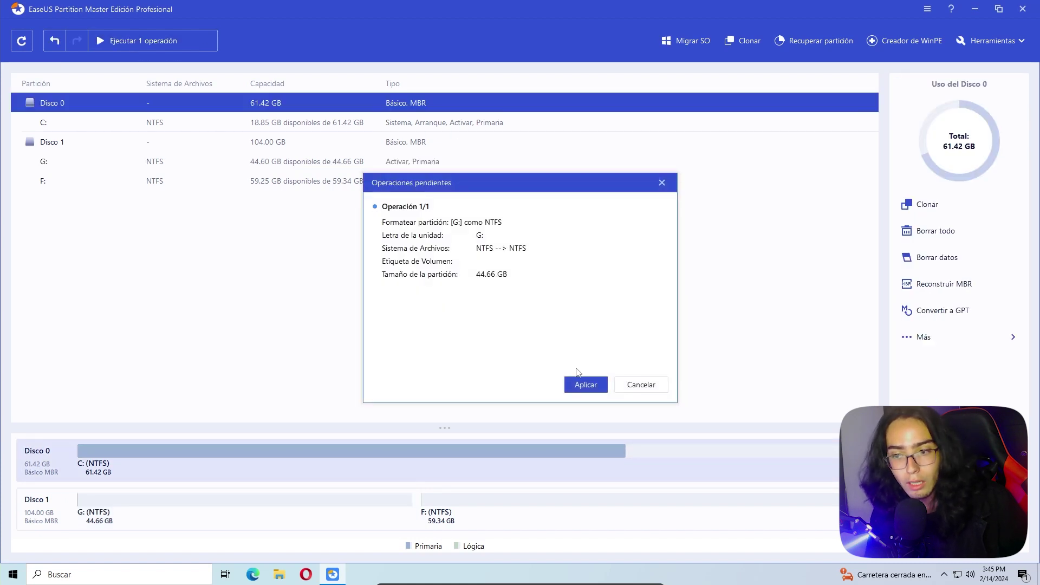
click(580, 383)
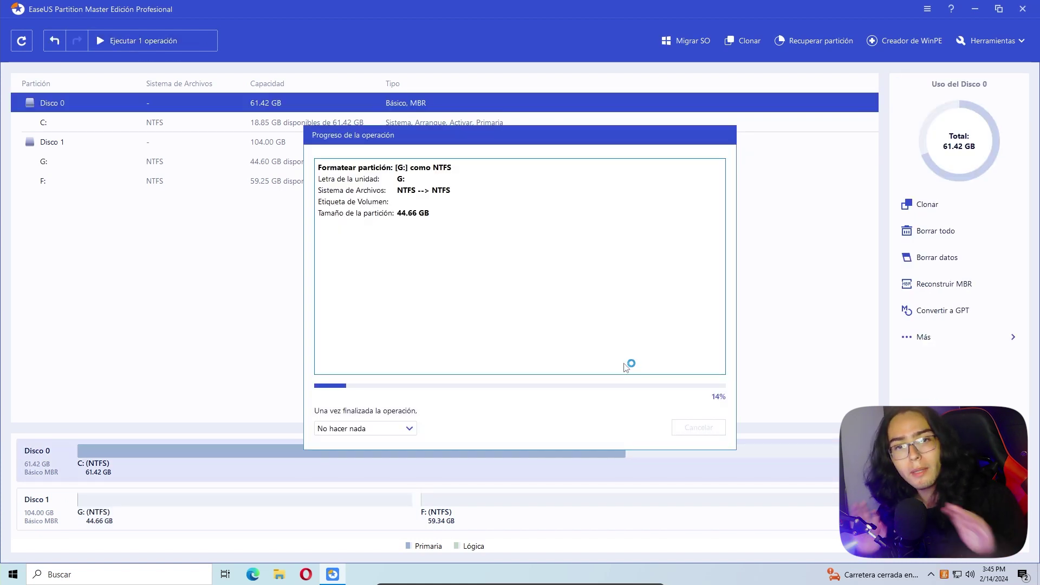